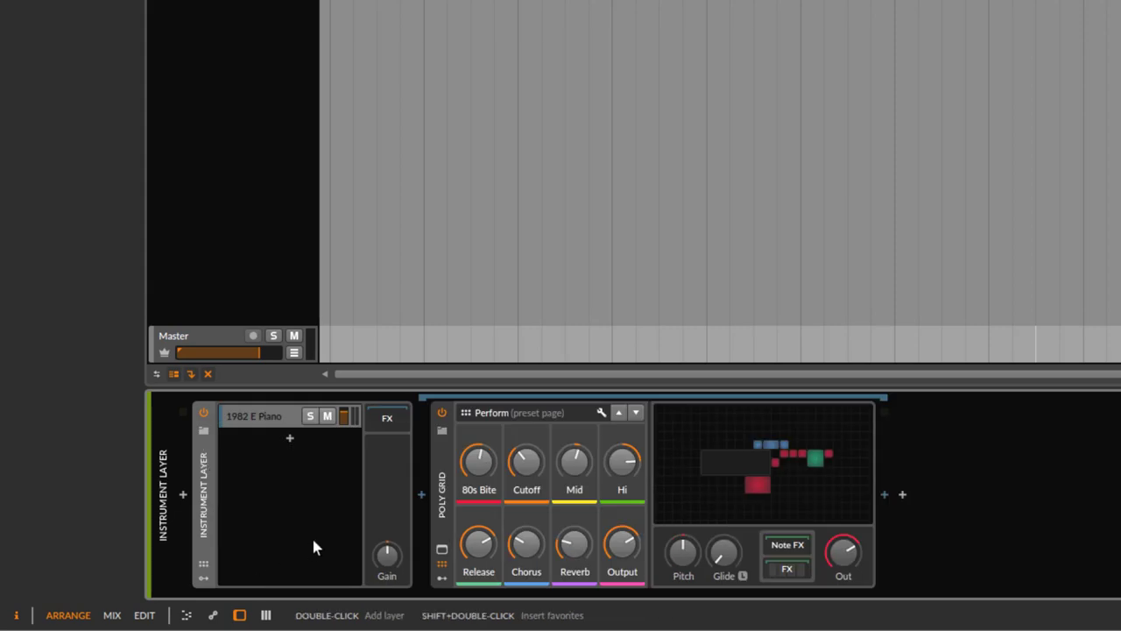
click(443, 478)
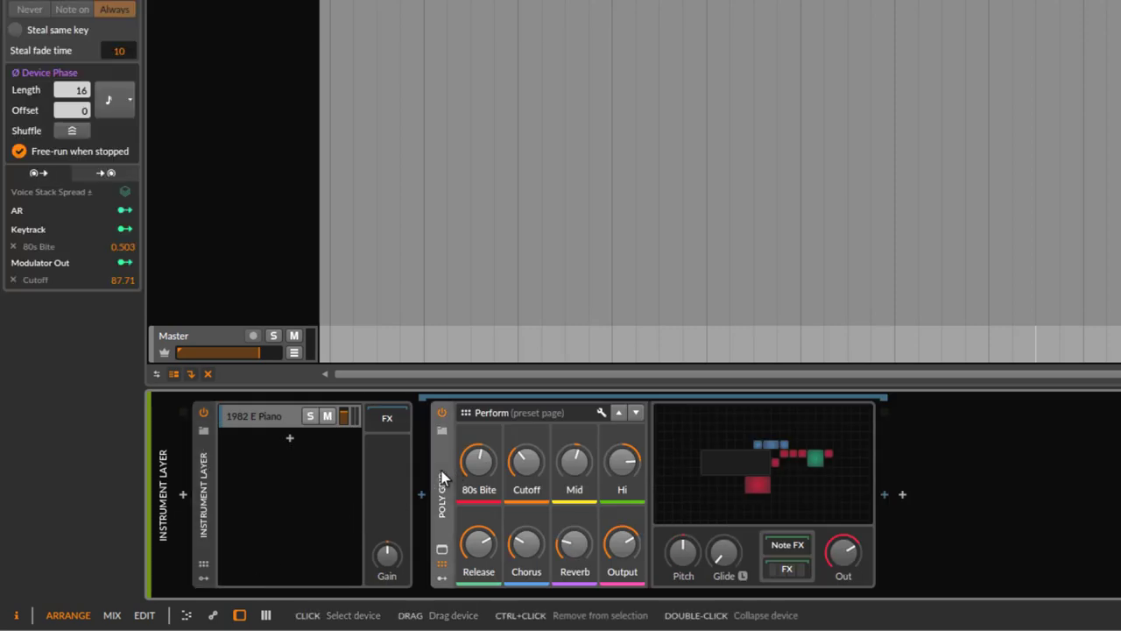
key(ctrl+z)
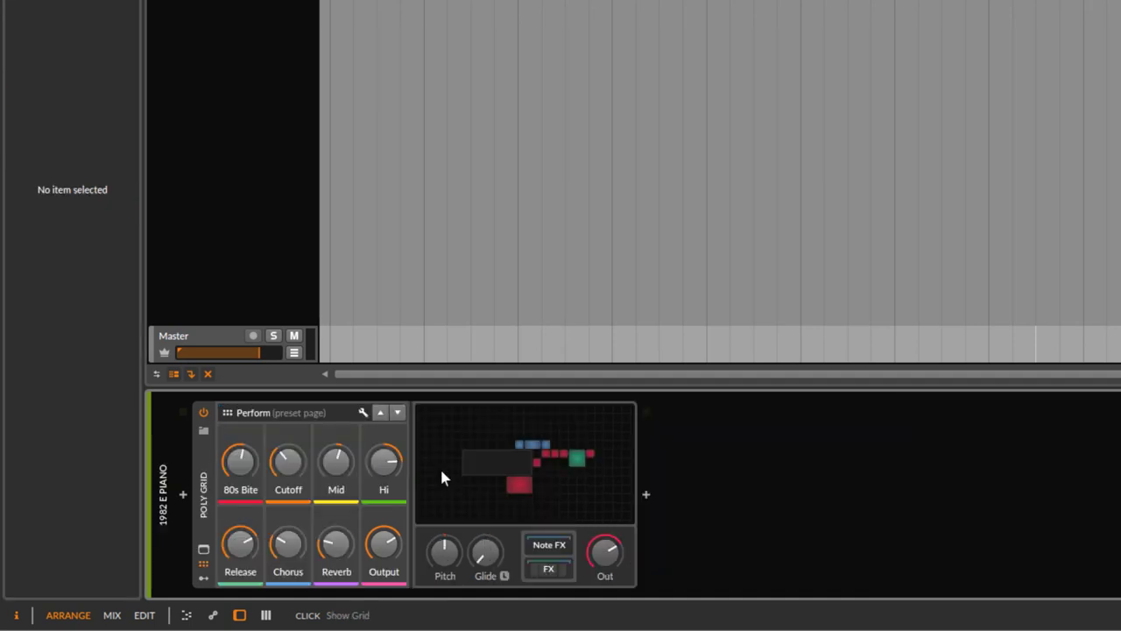
right_click(204, 485)
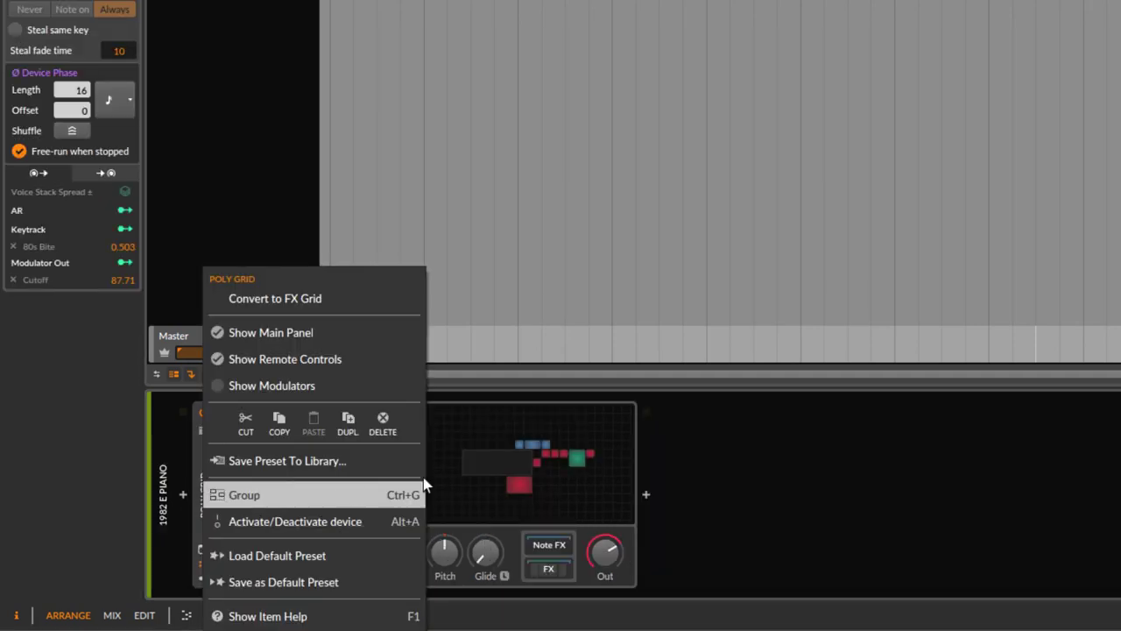
click(282, 491)
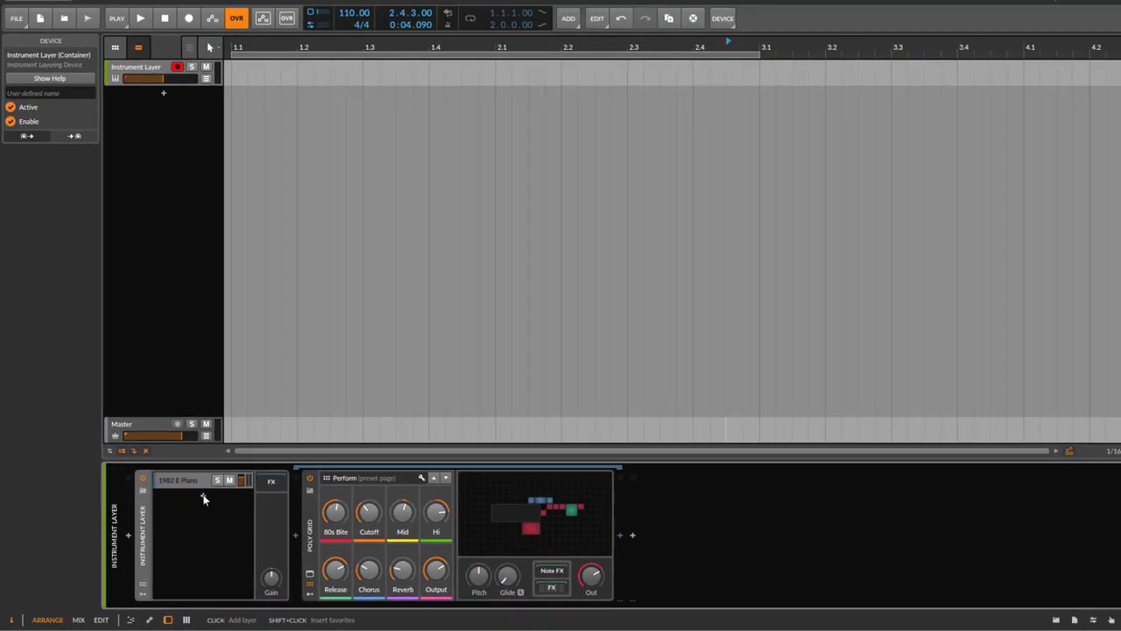
Add a new layer holding the Pad Both Sides preset, found by searching presets for 'Pad'.
click(269, 455)
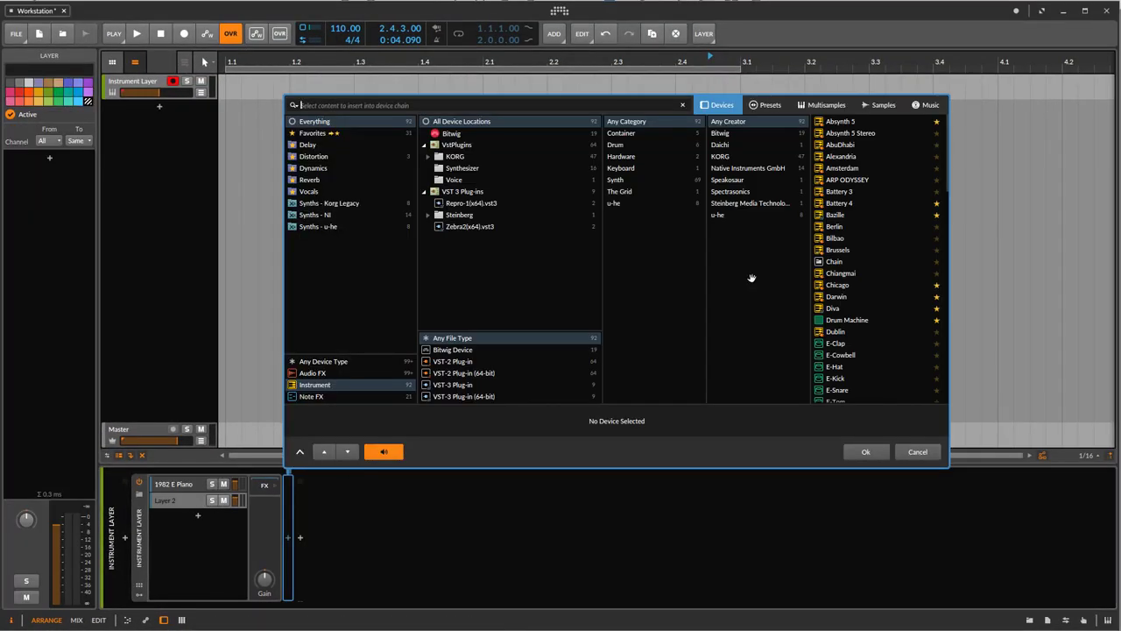
click(766, 105)
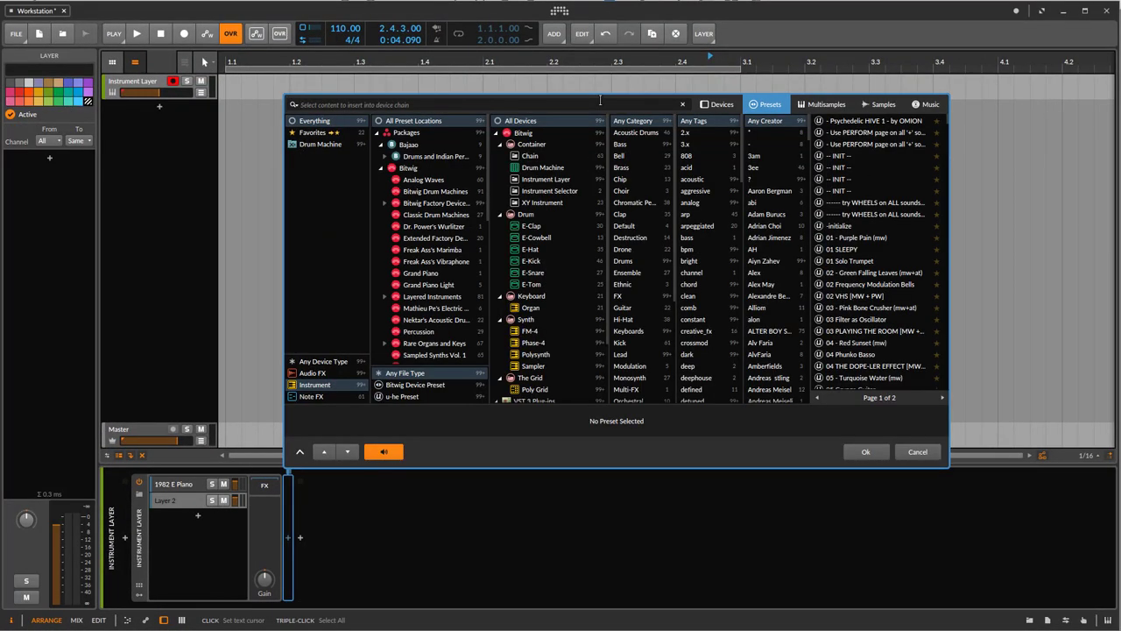
text(Pad)
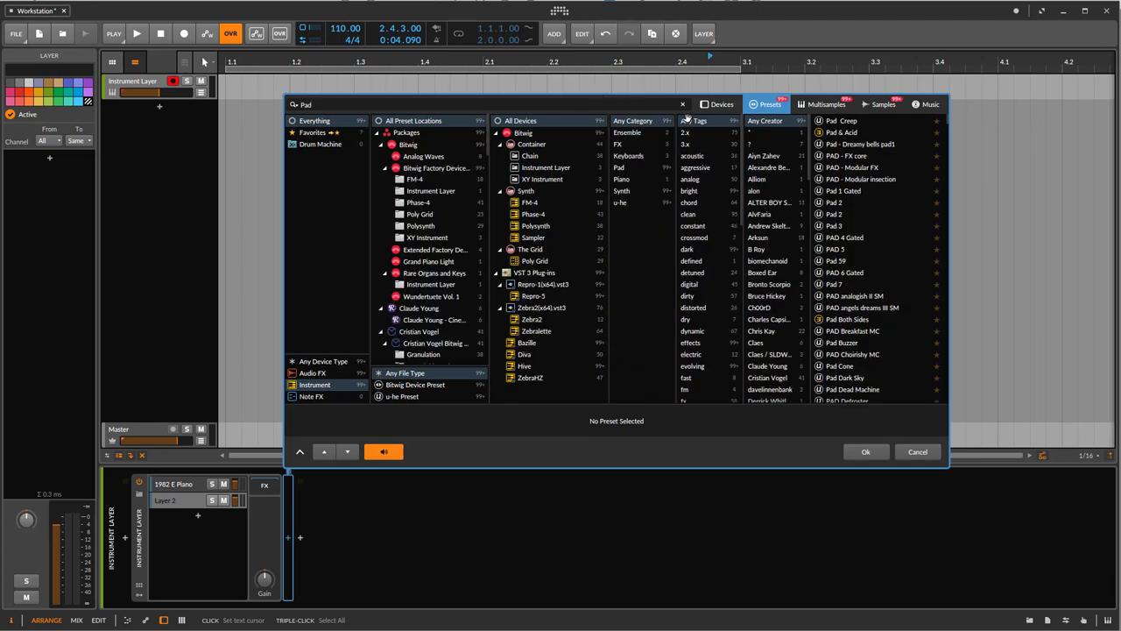
double_click(865, 322)
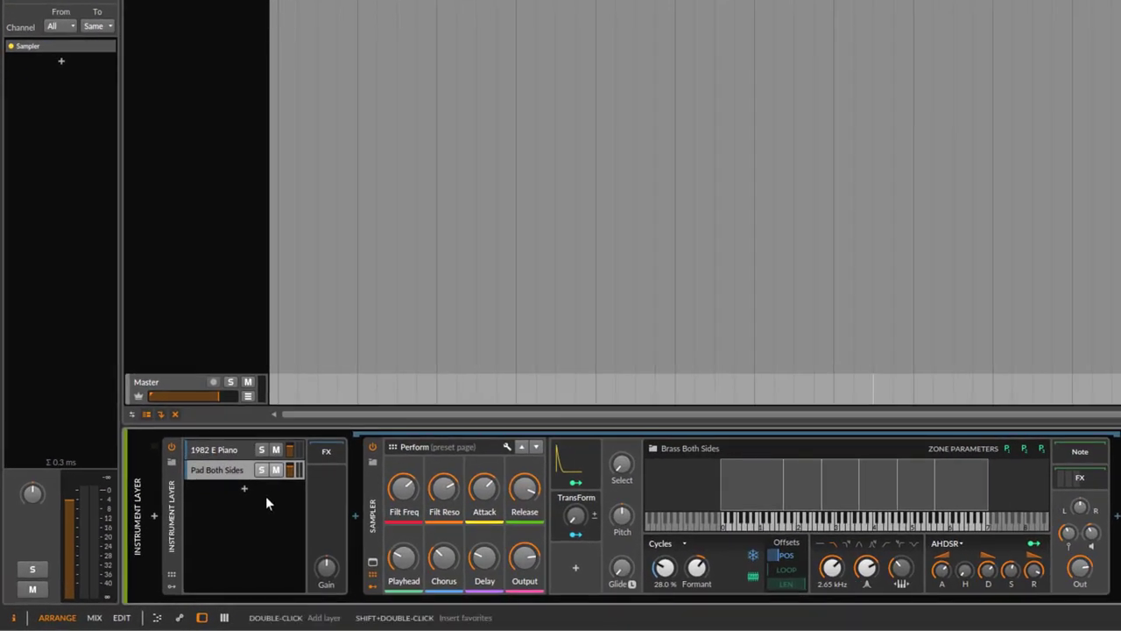
Solo the Pad Both Sides and 1982 E Piano layers in turn, unsolo, then collapse the pad's chain.
click(261, 470)
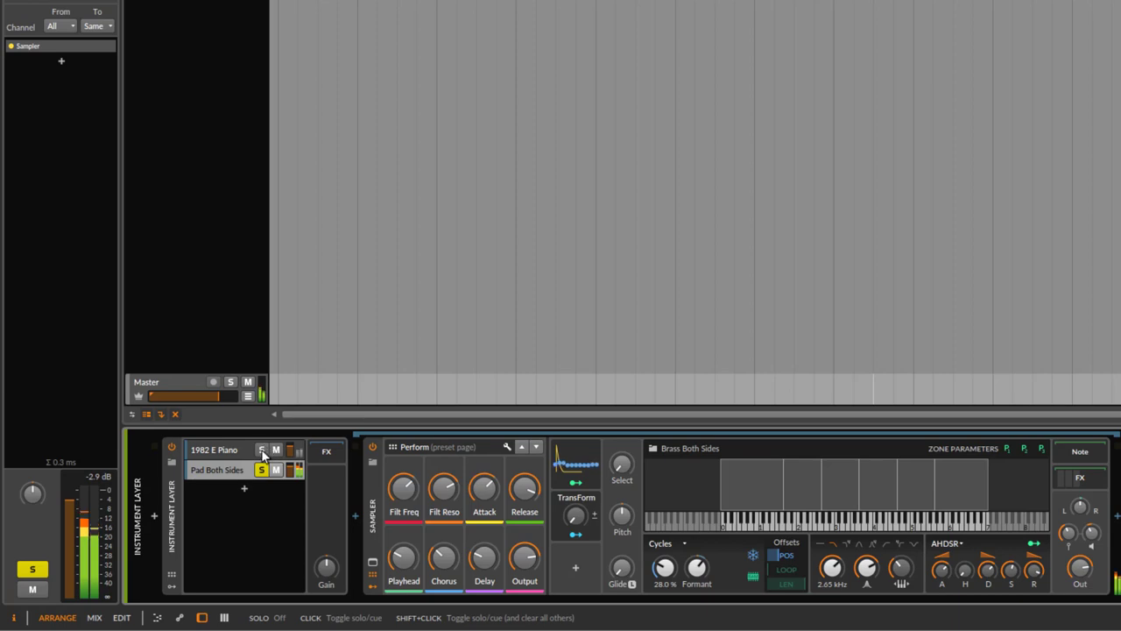
click(261, 451)
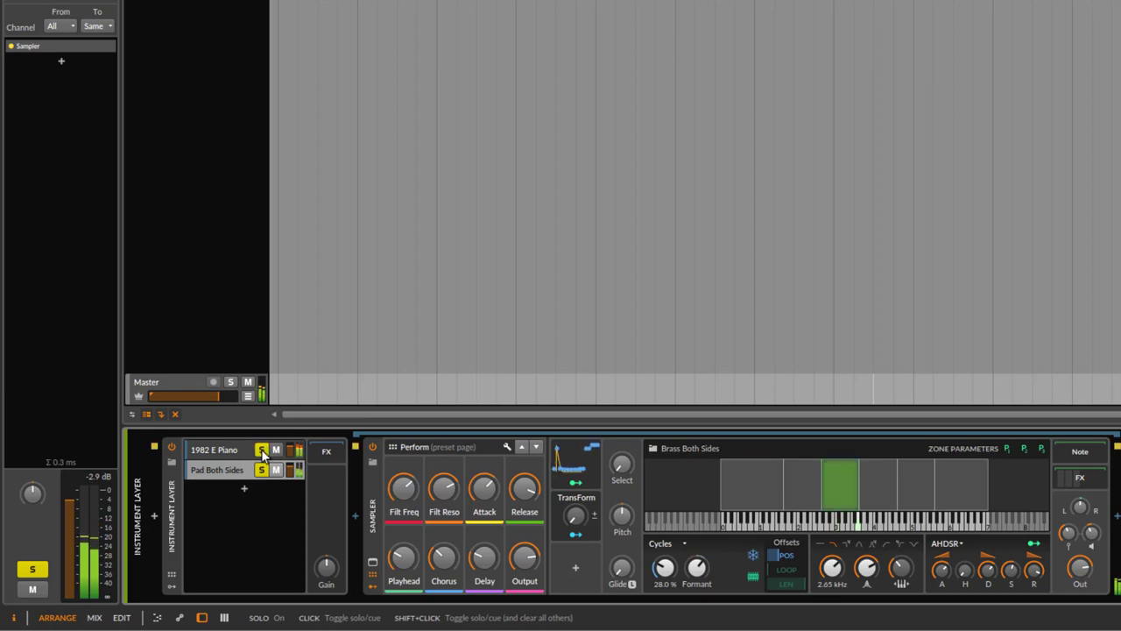
click(266, 453)
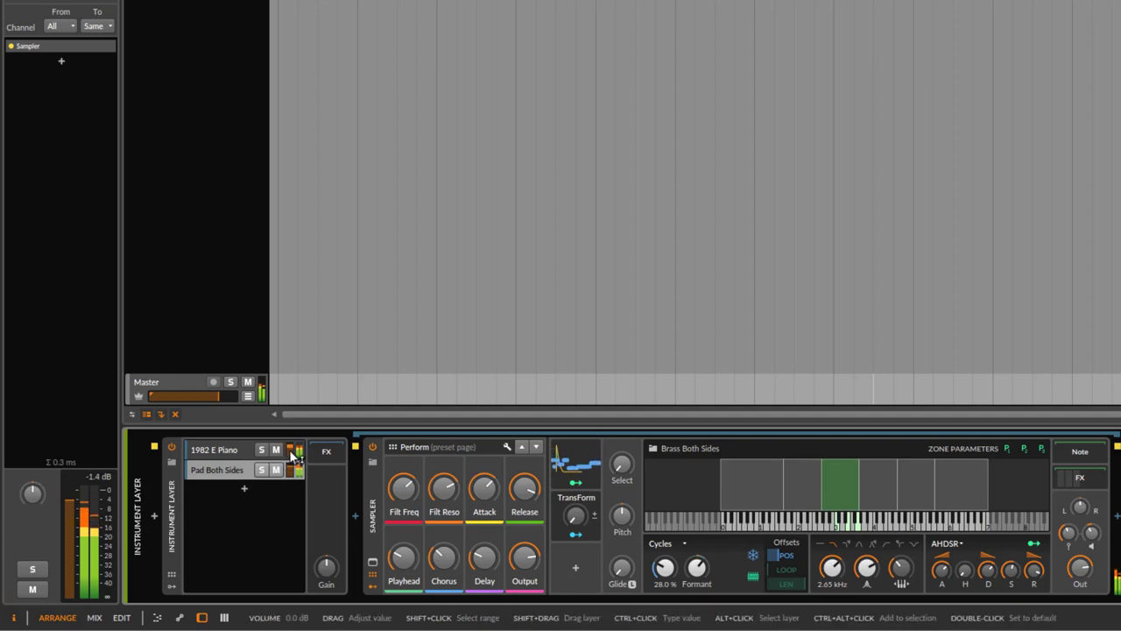
mouse_move(286, 460)
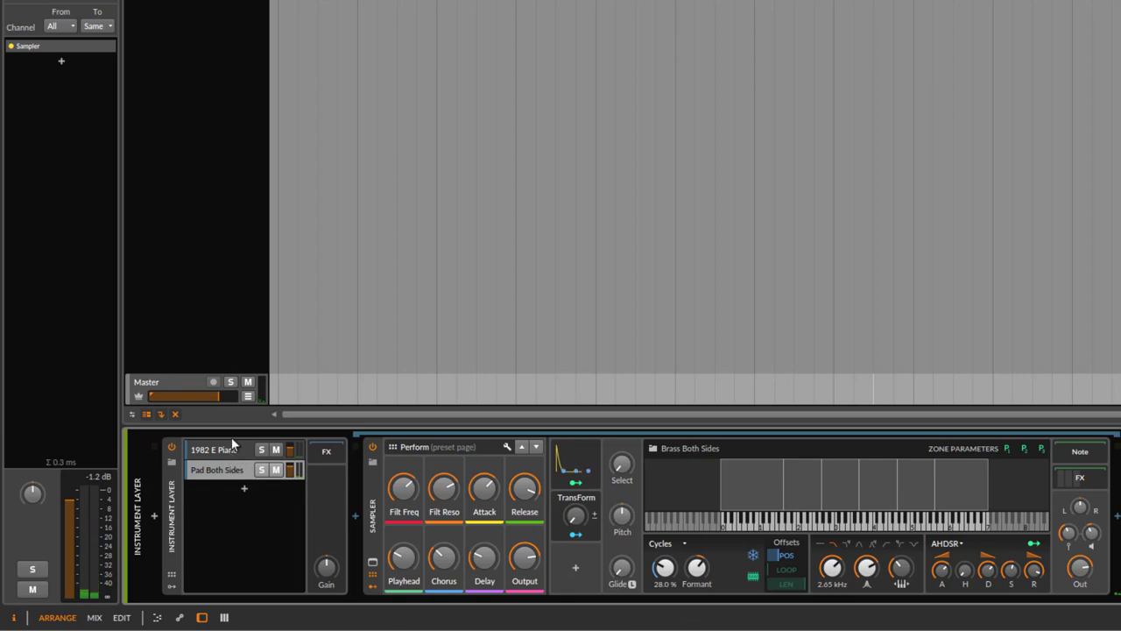
click(327, 453)
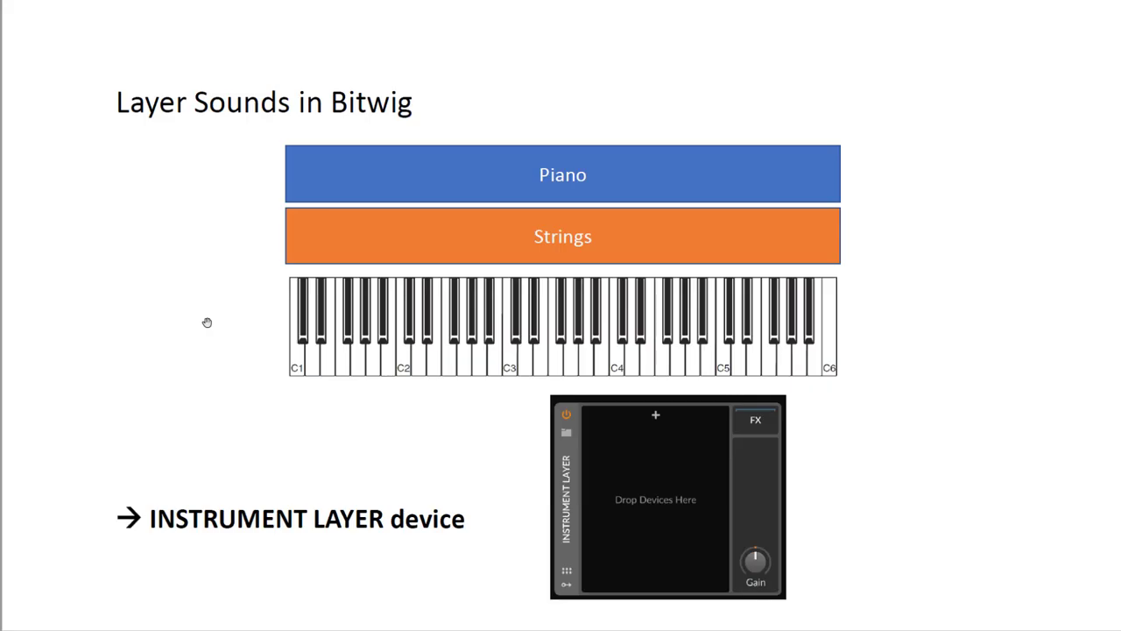
Advance through the Layer Sounds with Velocity and Split Sounds slides, then return to Bitwig.
key(Right)
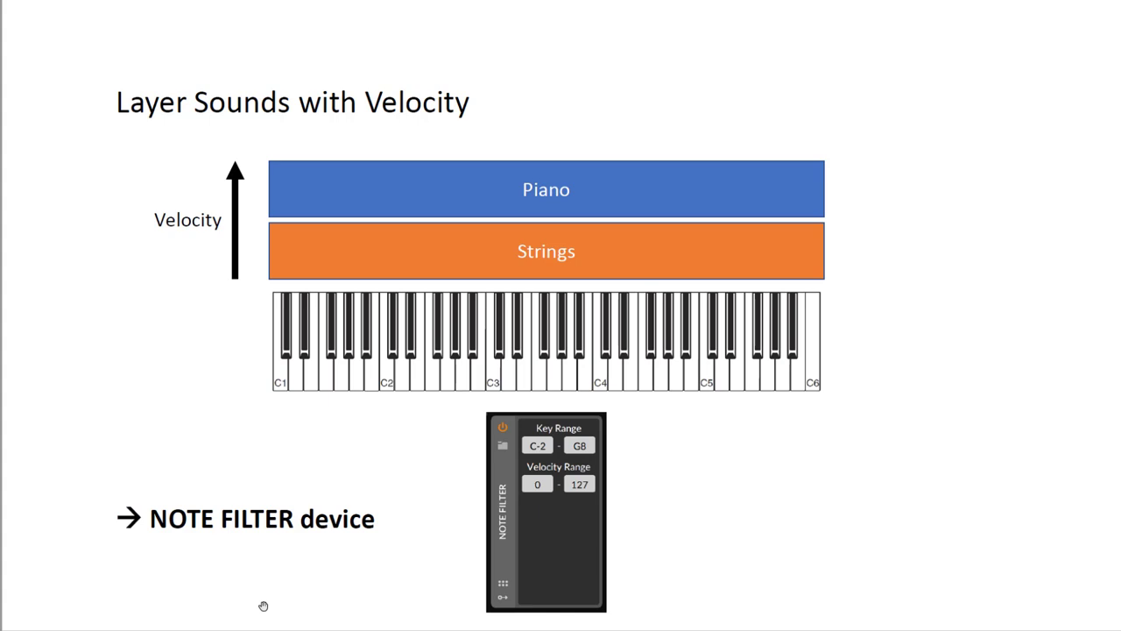
click(416, 548)
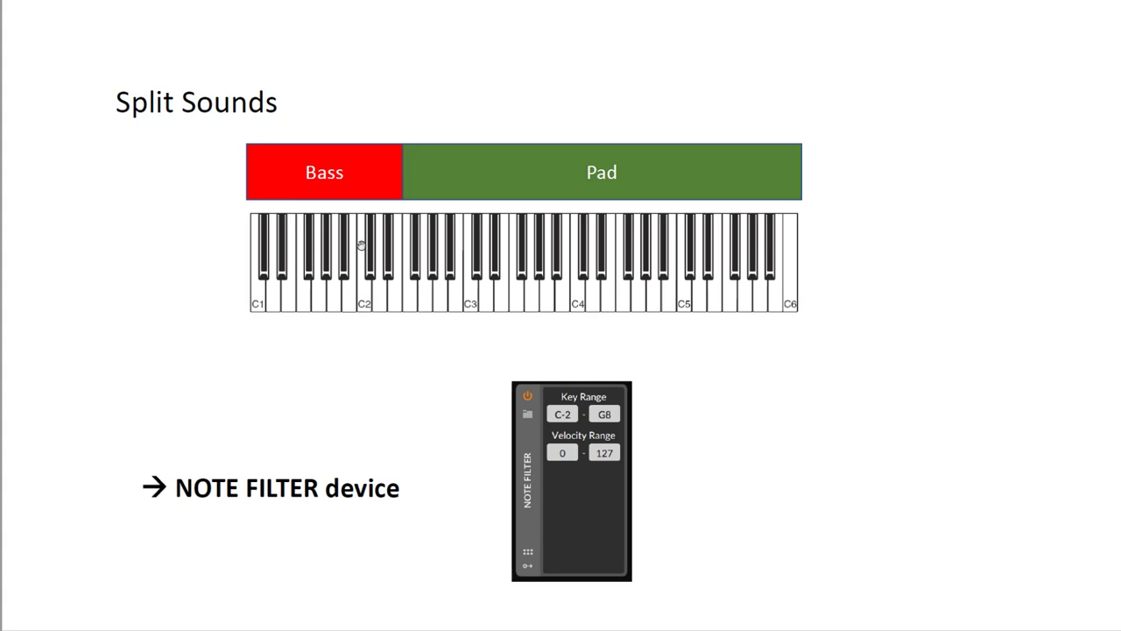
key(alt+Tab)
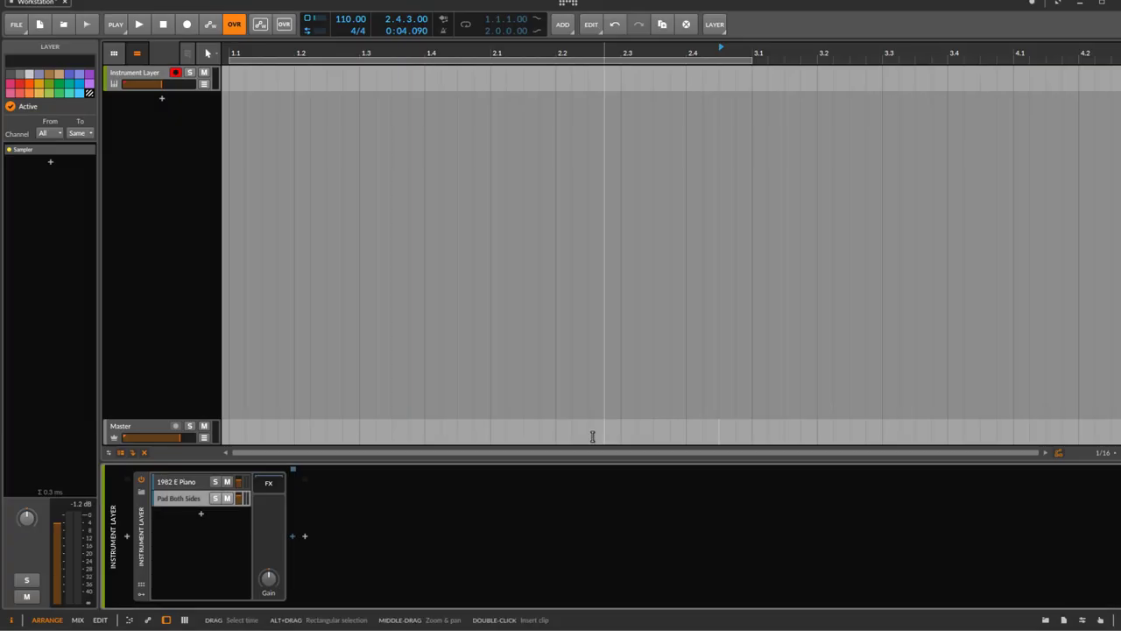
Insert a Note Filter, found by searching 'not', before the 1982 E Piano layer's Poly Grid.
click(180, 483)
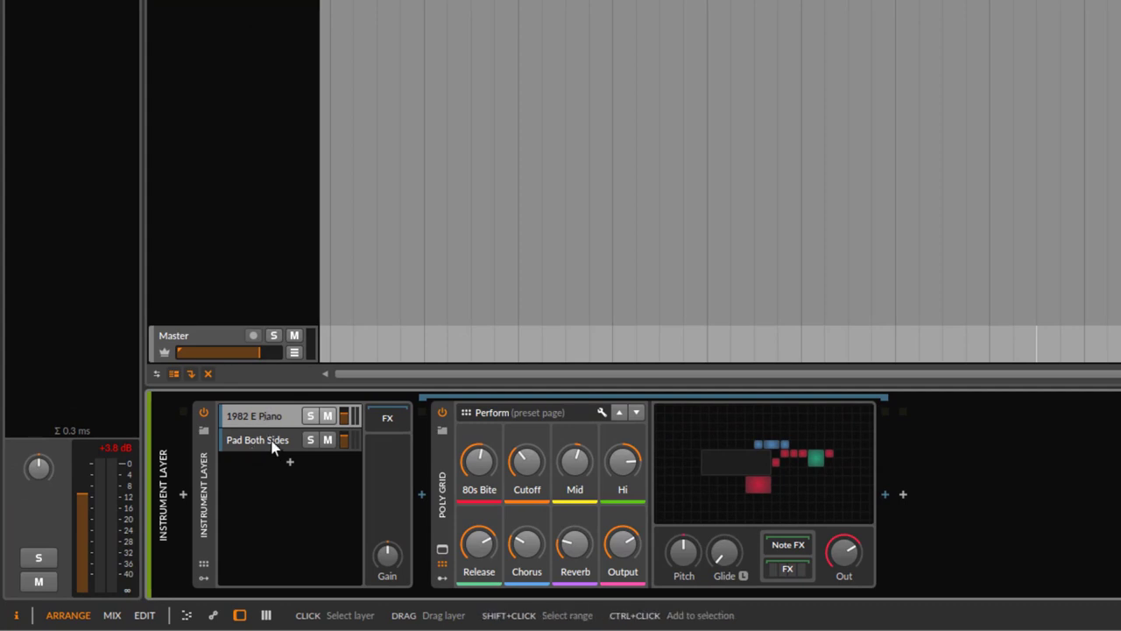
click(271, 443)
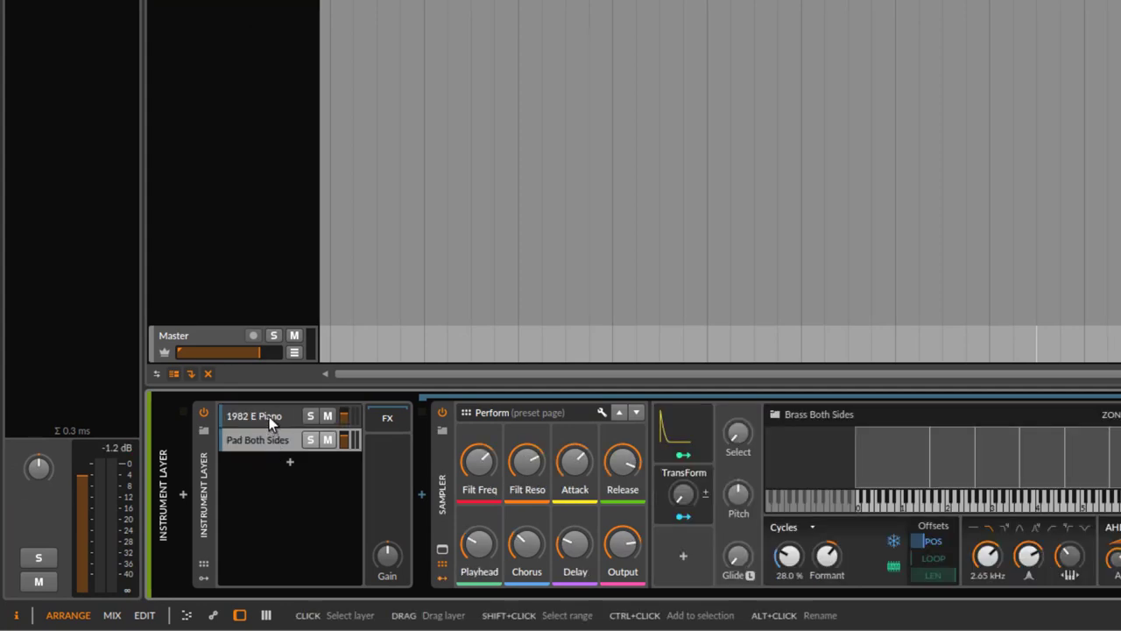
click(255, 416)
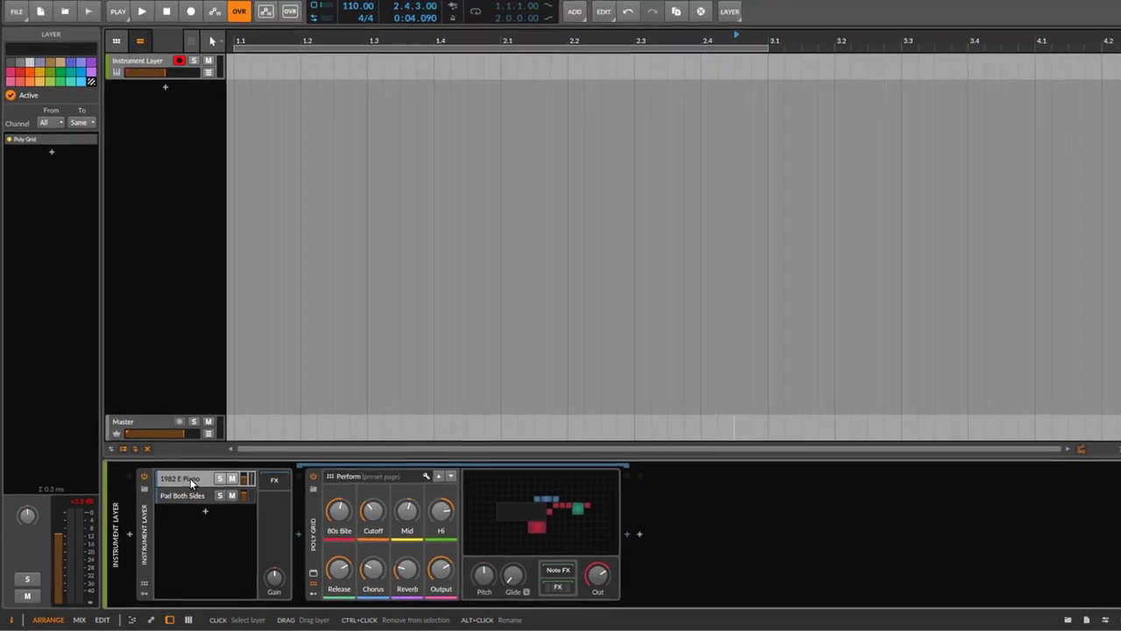
double_click(190, 479)
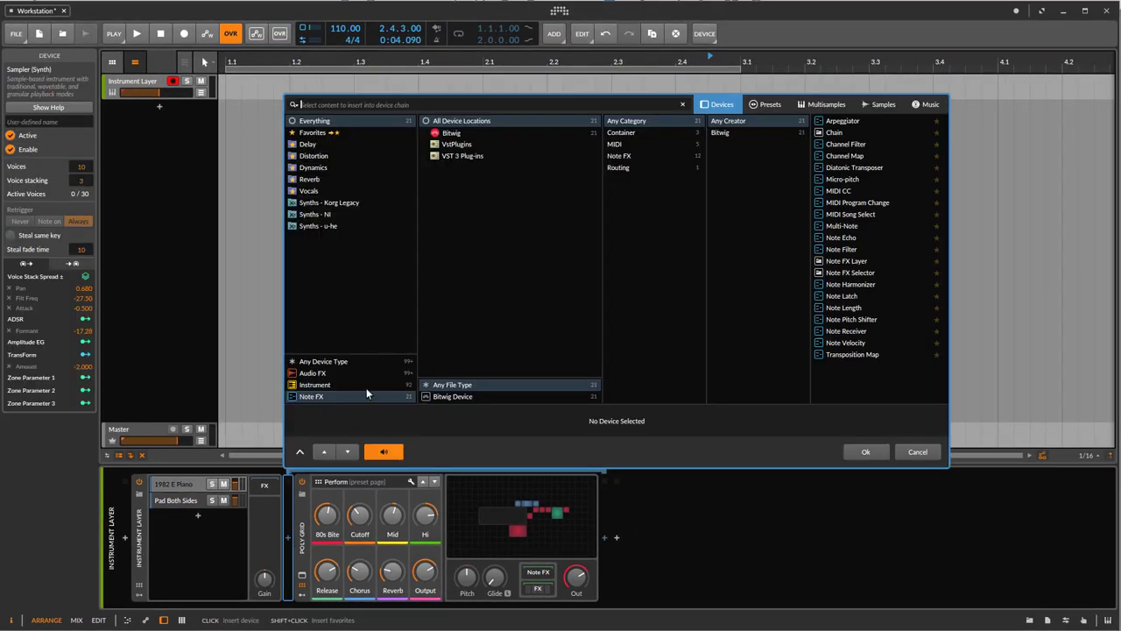
text(note)
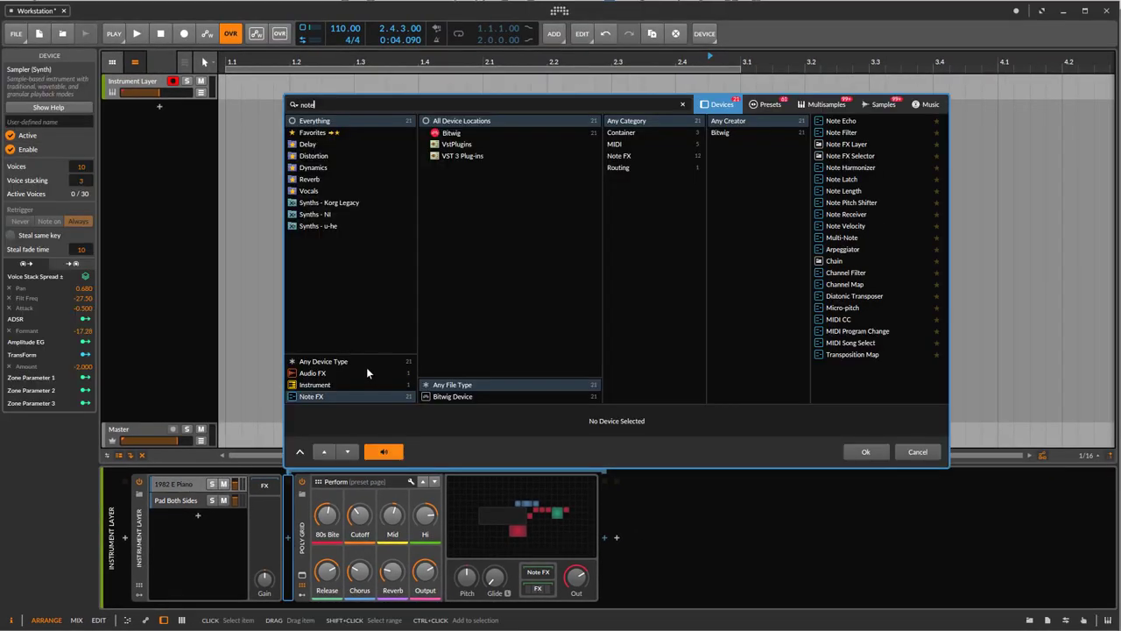
double_click(866, 132)
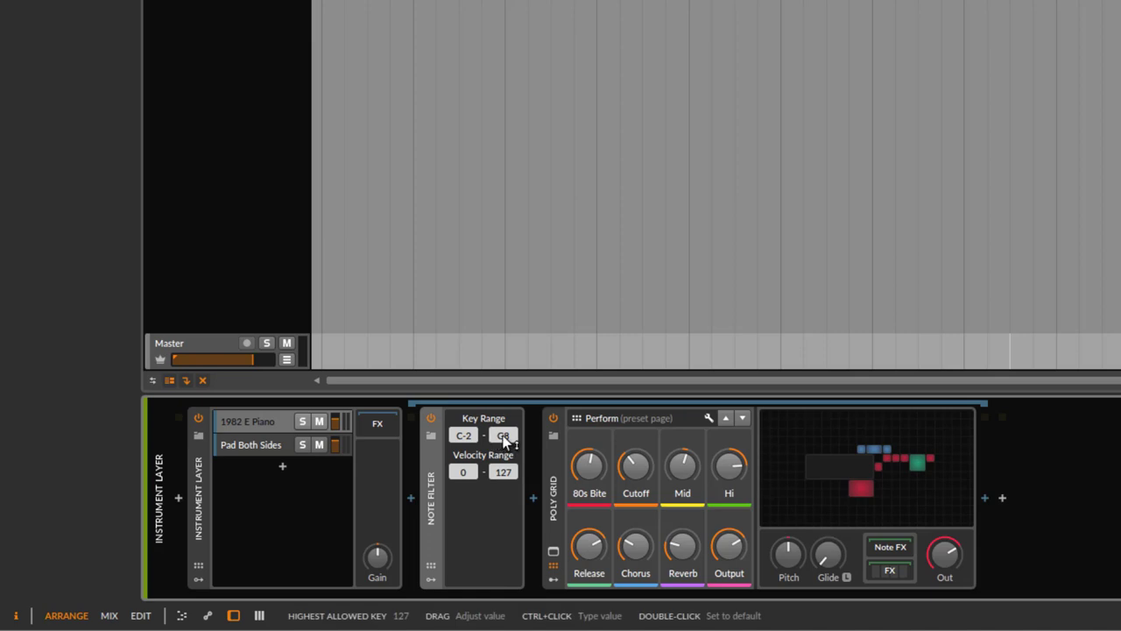
Lower the piano Note Filter's top key to D3, solo 1982 E Piano, then view the pad chain.
drag(500, 436, 516, 486)
click(302, 422)
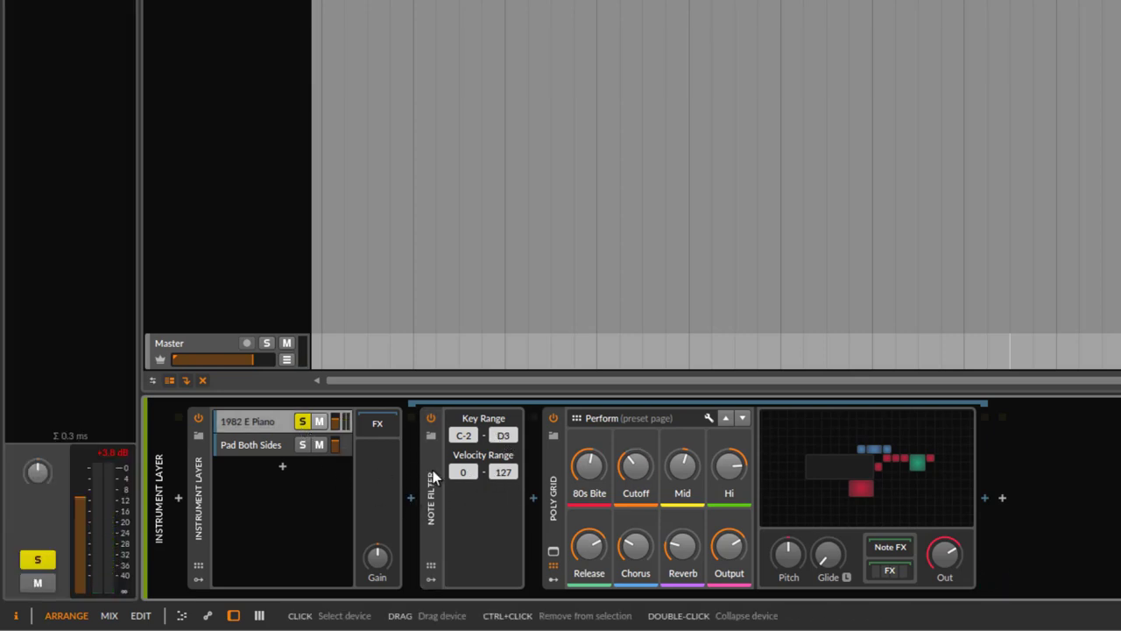
click(252, 424)
click(260, 424)
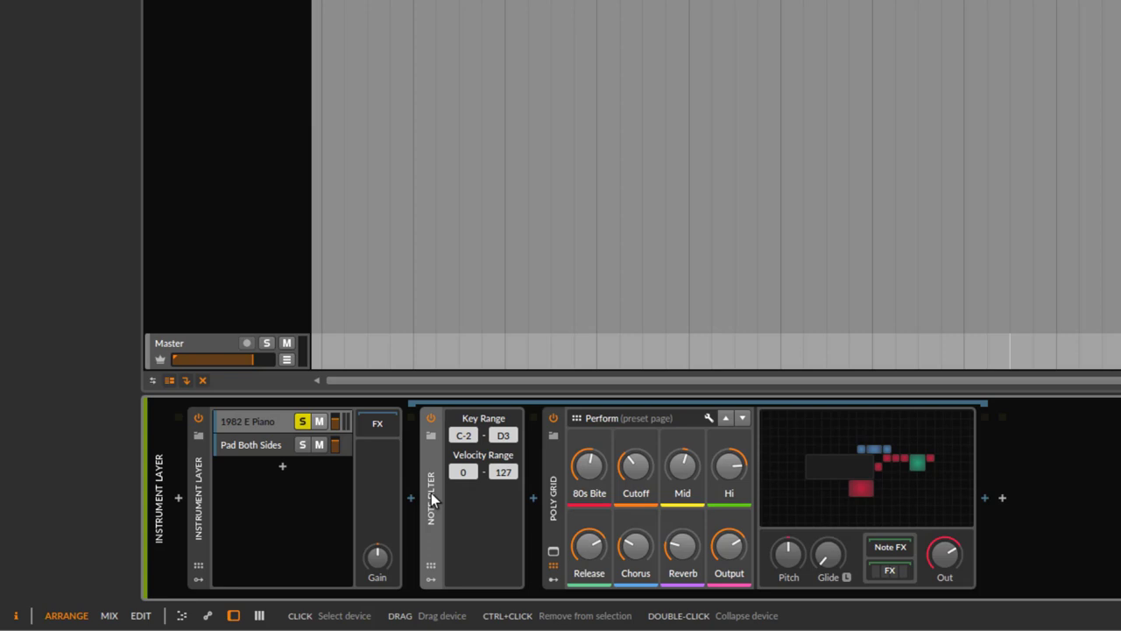
click(259, 445)
Copy the Note Filter ahead of the pad Sampler and raise its lowest key to D#3.
drag(259, 445, 415, 466)
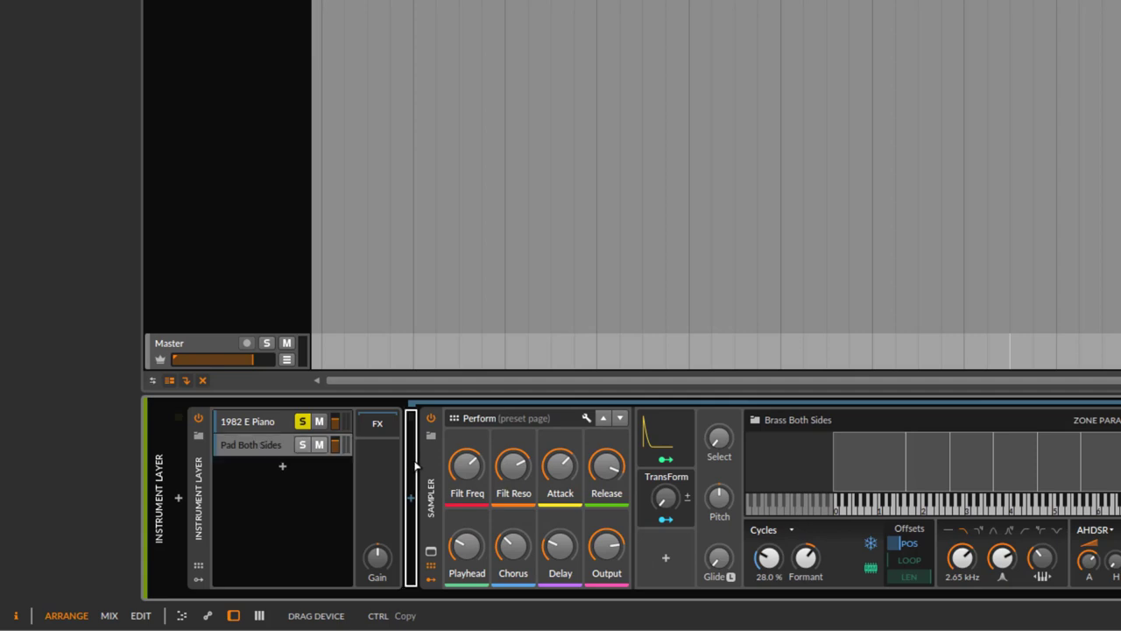
drag(416, 466, 416, 466)
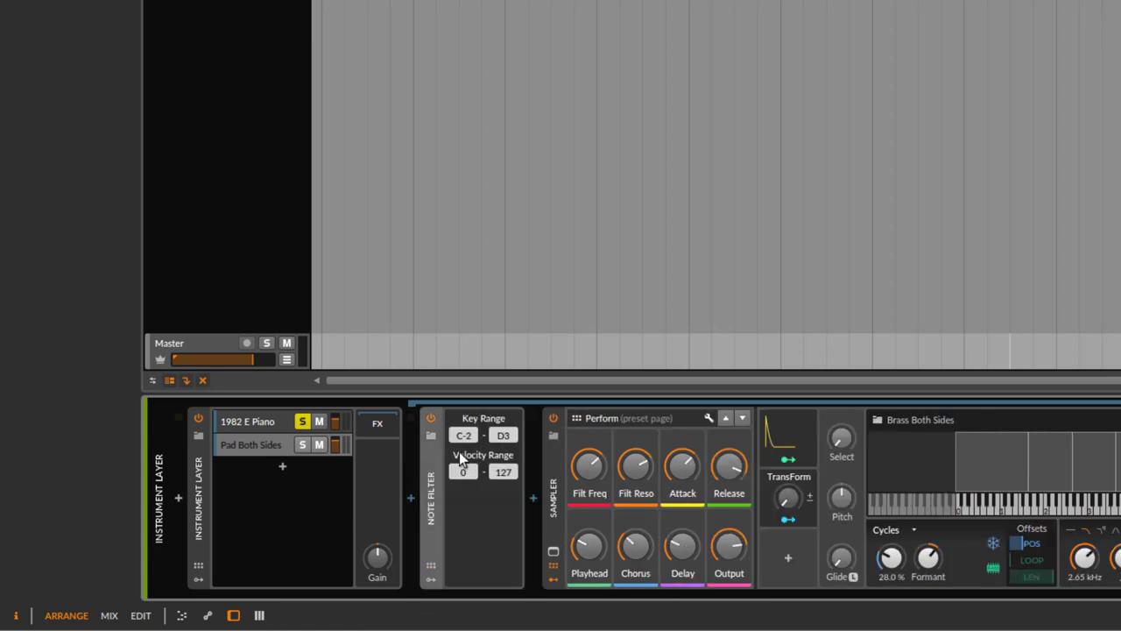
drag(471, 445, 467, 445)
ctrl+click(467, 444)
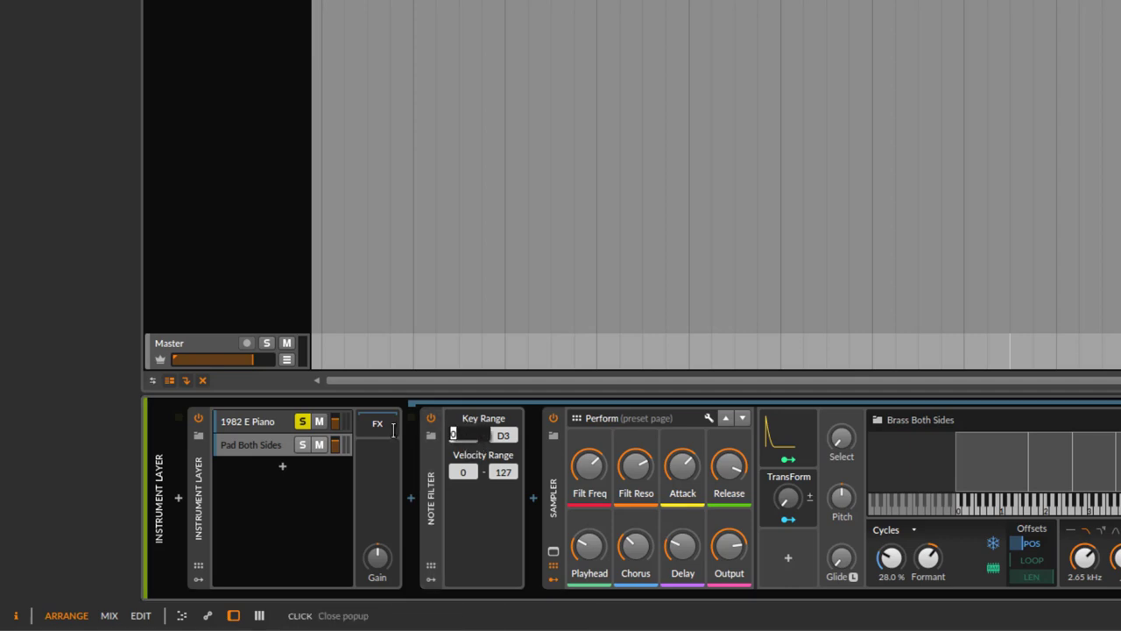
text(ddd)
click(432, 434)
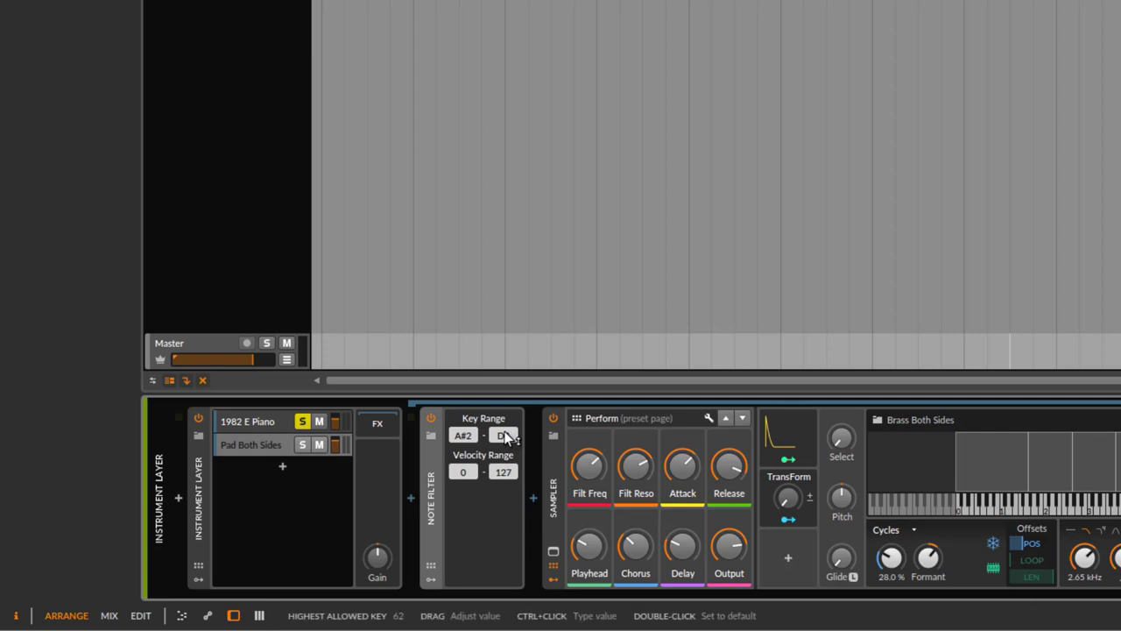
drag(502, 435, 503, 403)
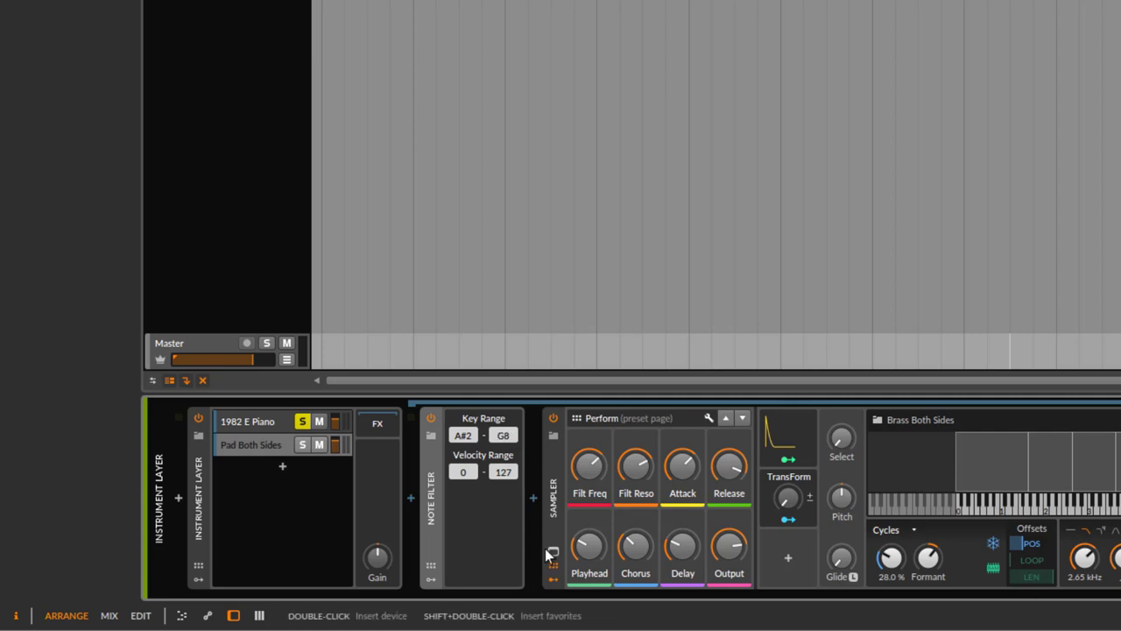
drag(464, 435, 463, 427)
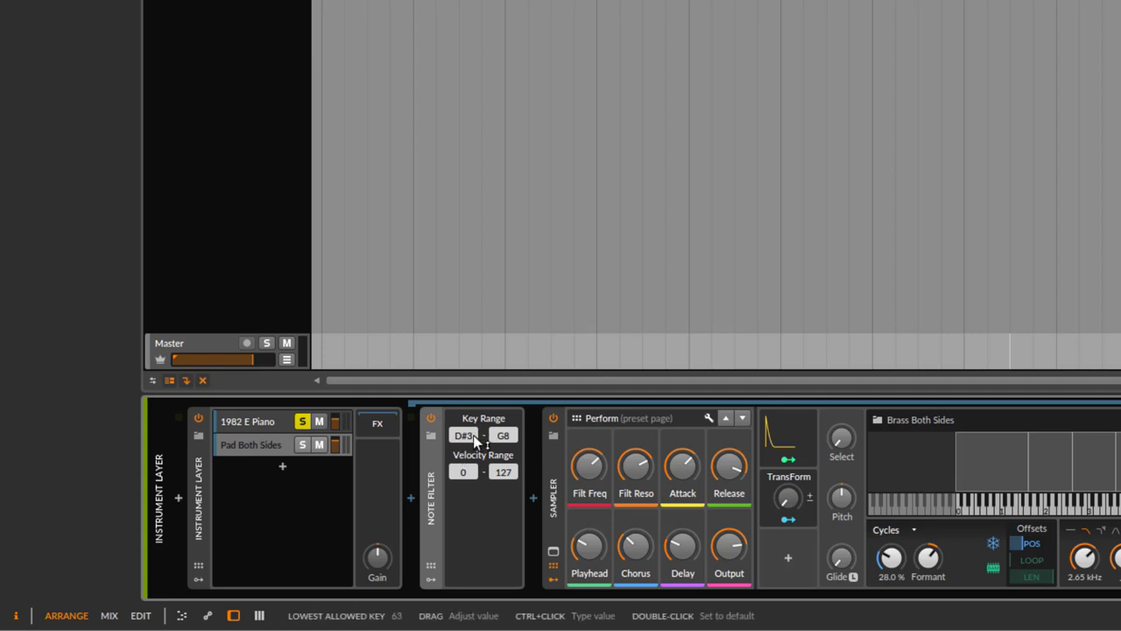
Unsolo the 1982 E Piano layer and compare both layers' device chains.
click(301, 422)
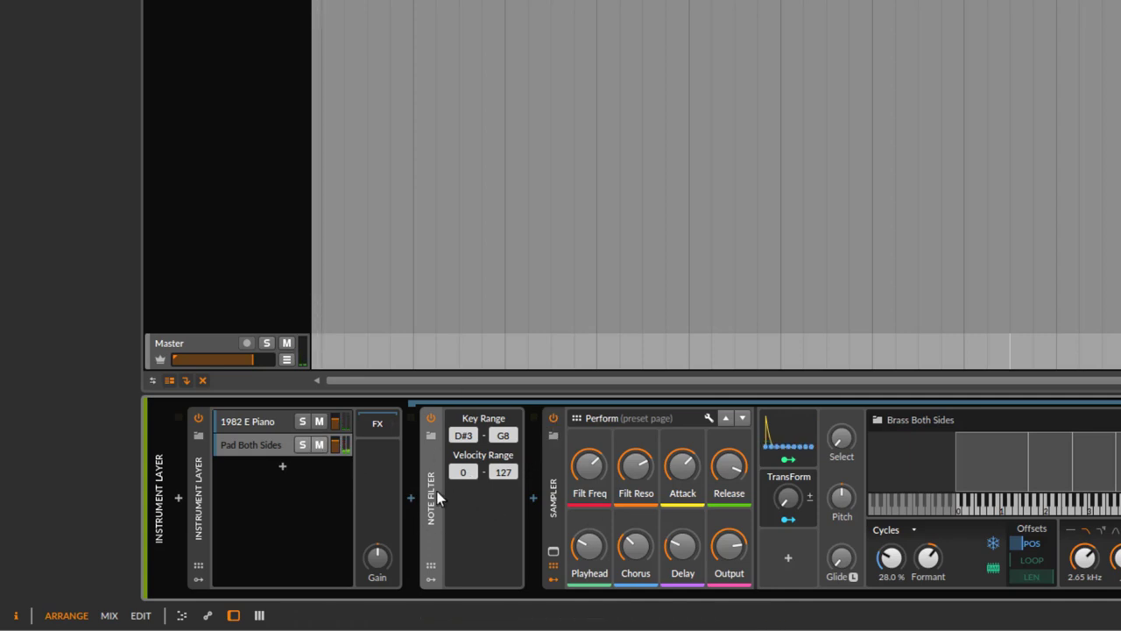
click(266, 421)
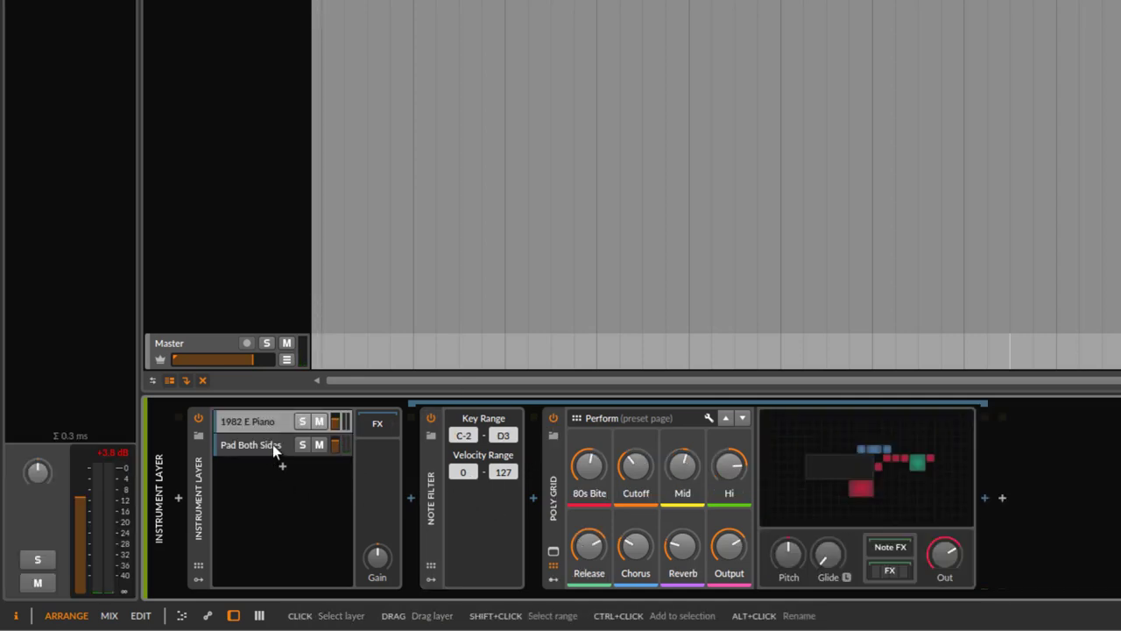
click(273, 444)
click(267, 420)
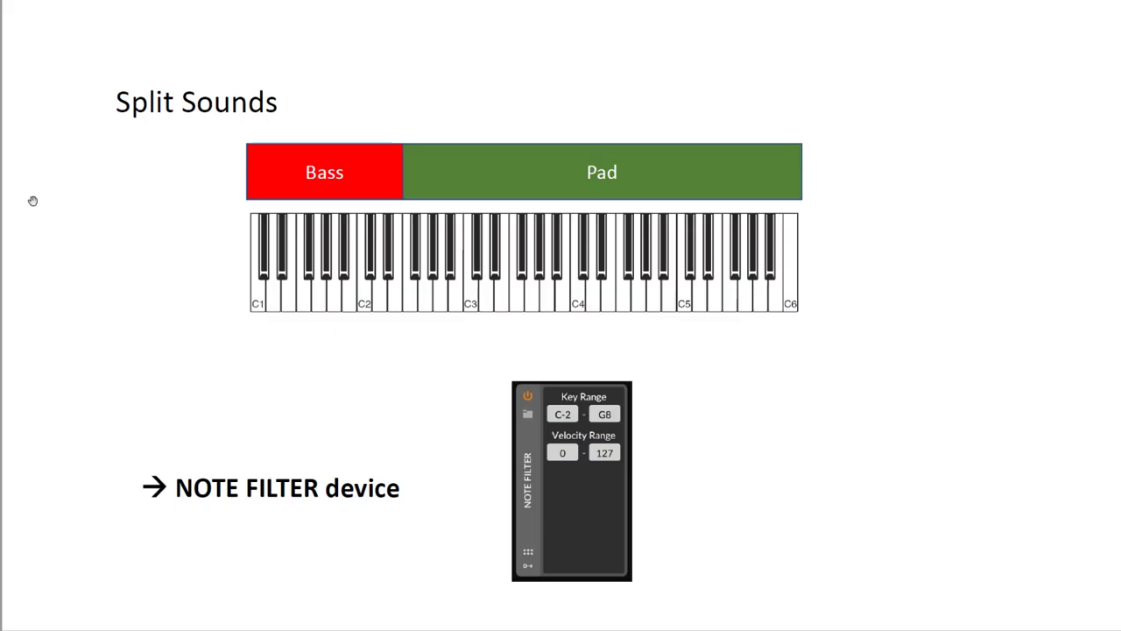
Advance to the Splits and Layers slide on the Note Pitch Shifter, then show the pad layer's devices.
click(289, 261)
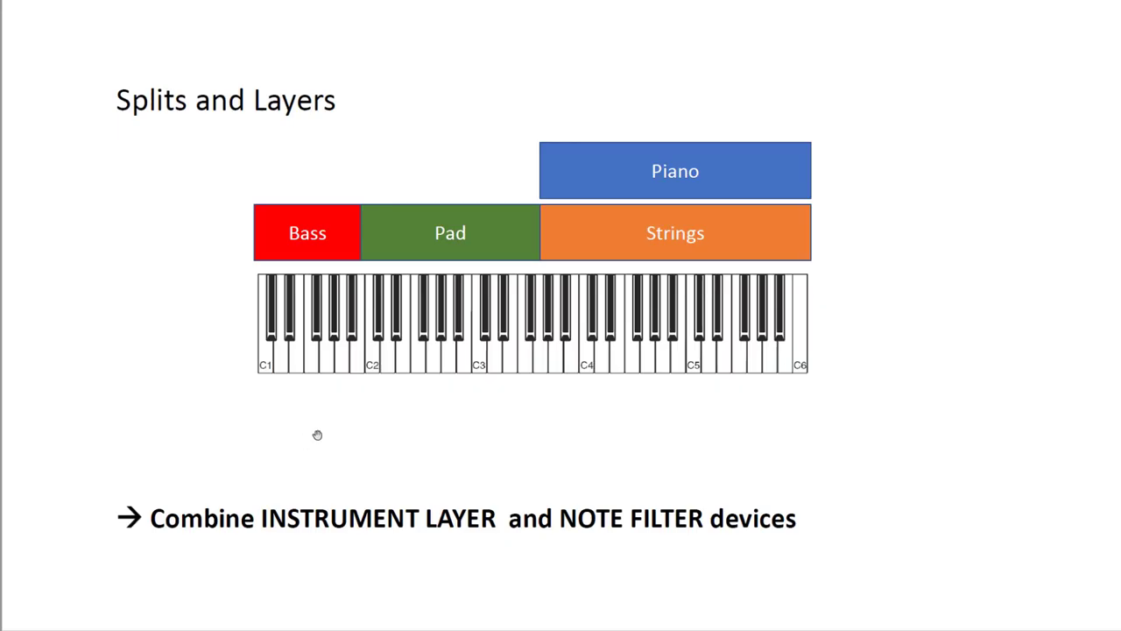
key(Right)
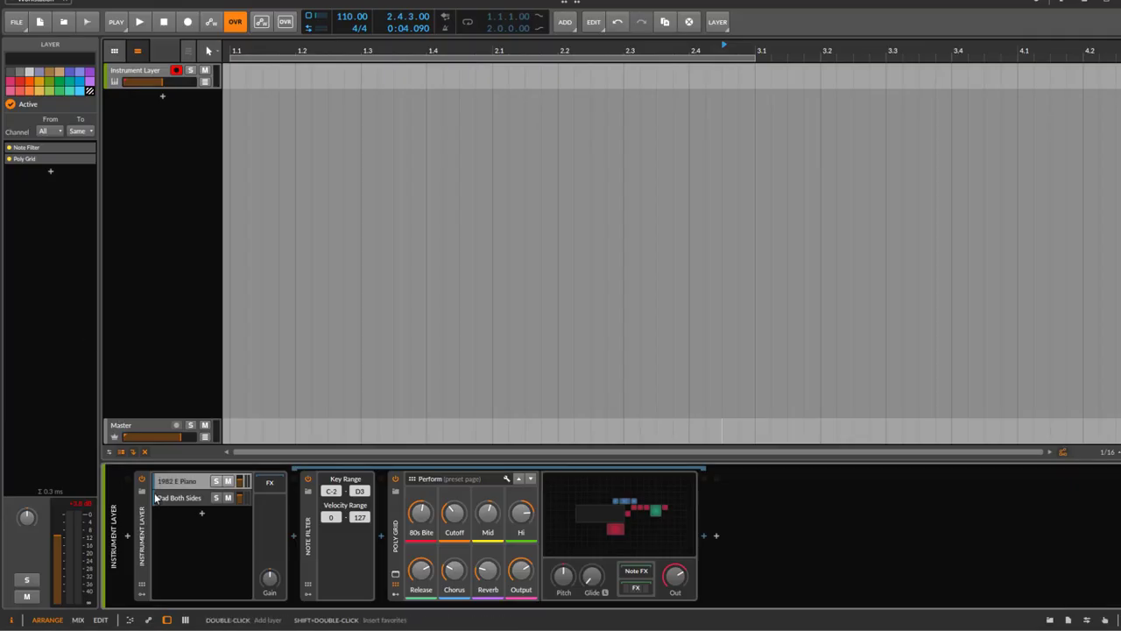
click(184, 497)
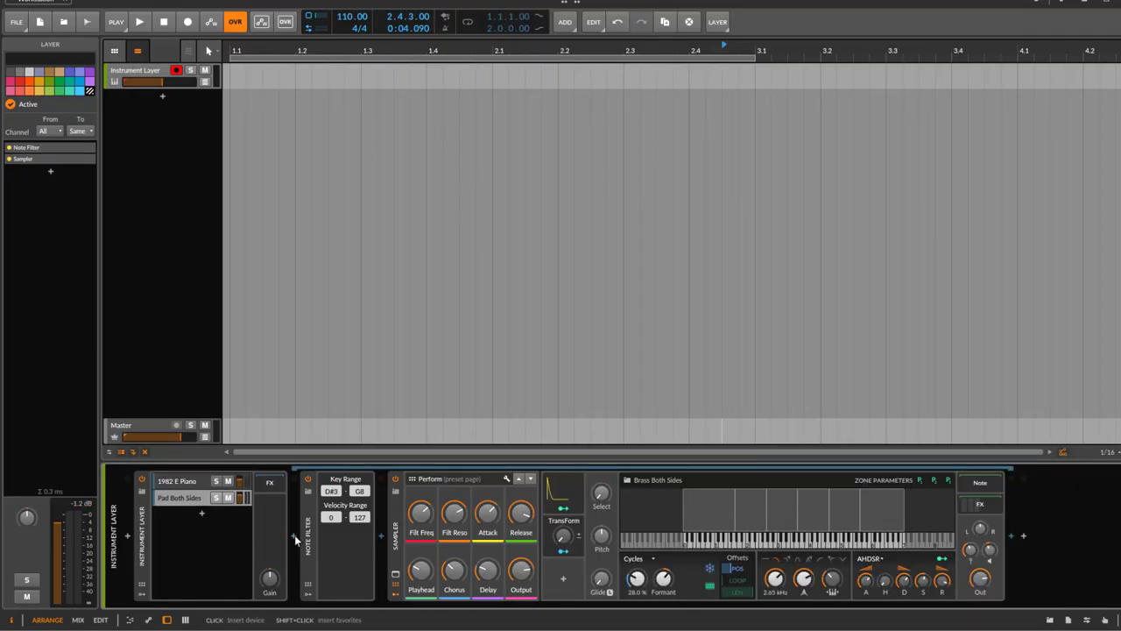
Insert a Note Pitch Shifter before the pad Sampler and set its octave to -1.
click(381, 536)
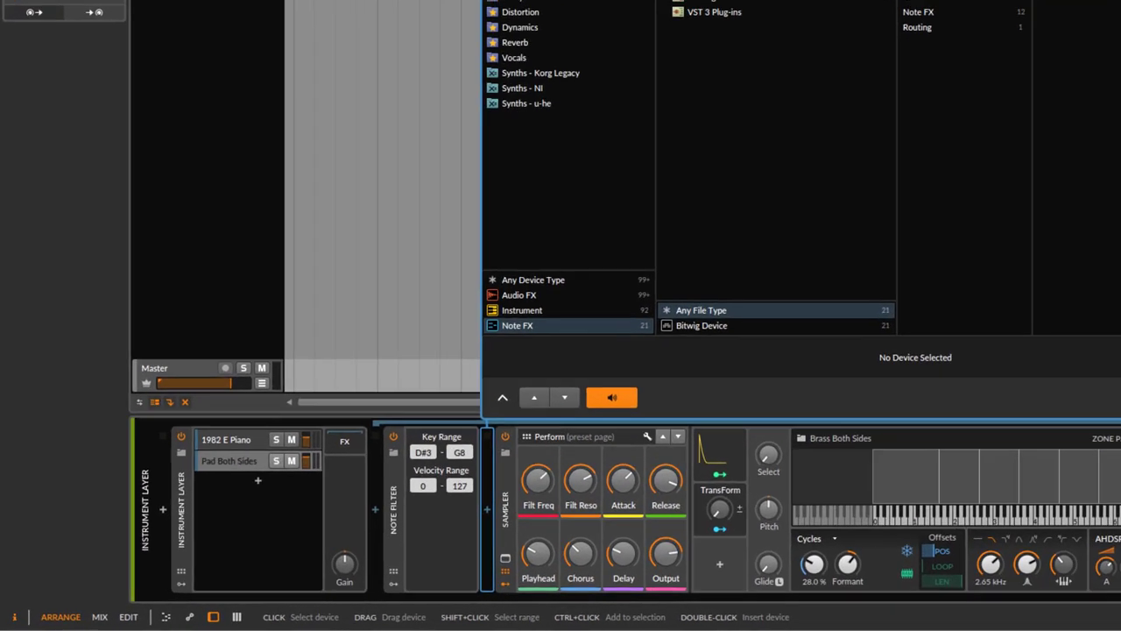
double_click(978, 312)
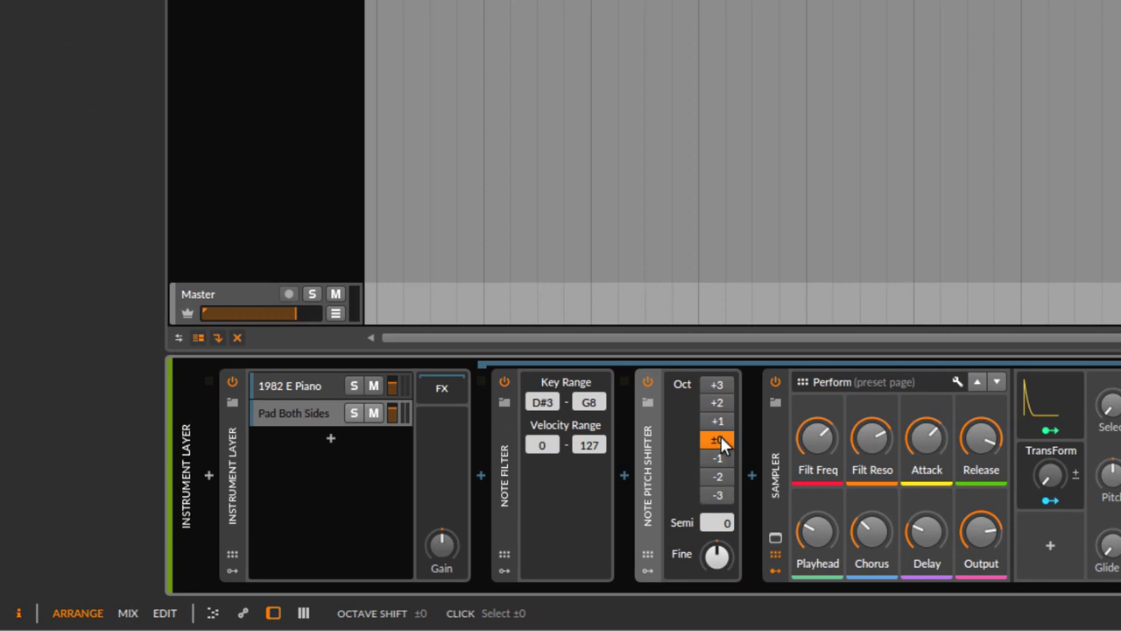
click(722, 461)
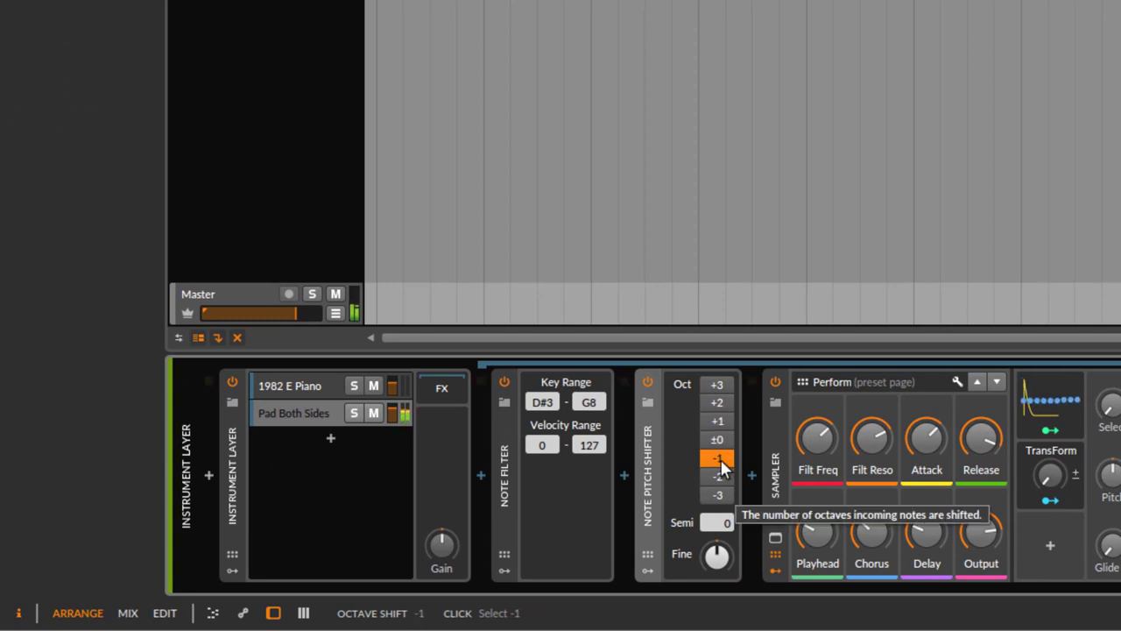
click(719, 476)
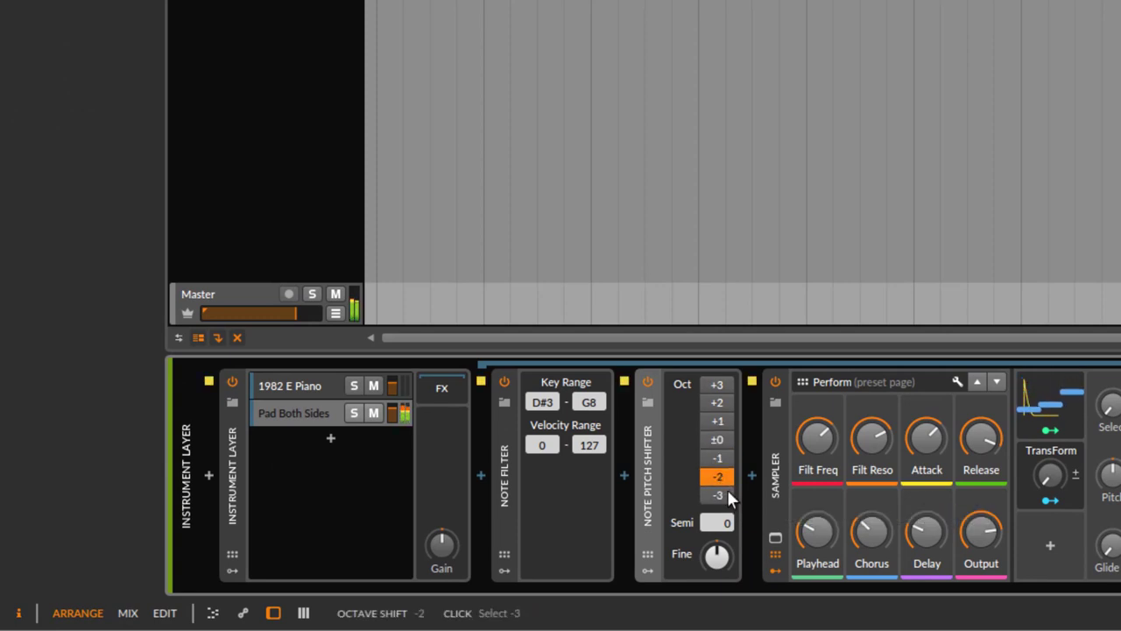
click(719, 459)
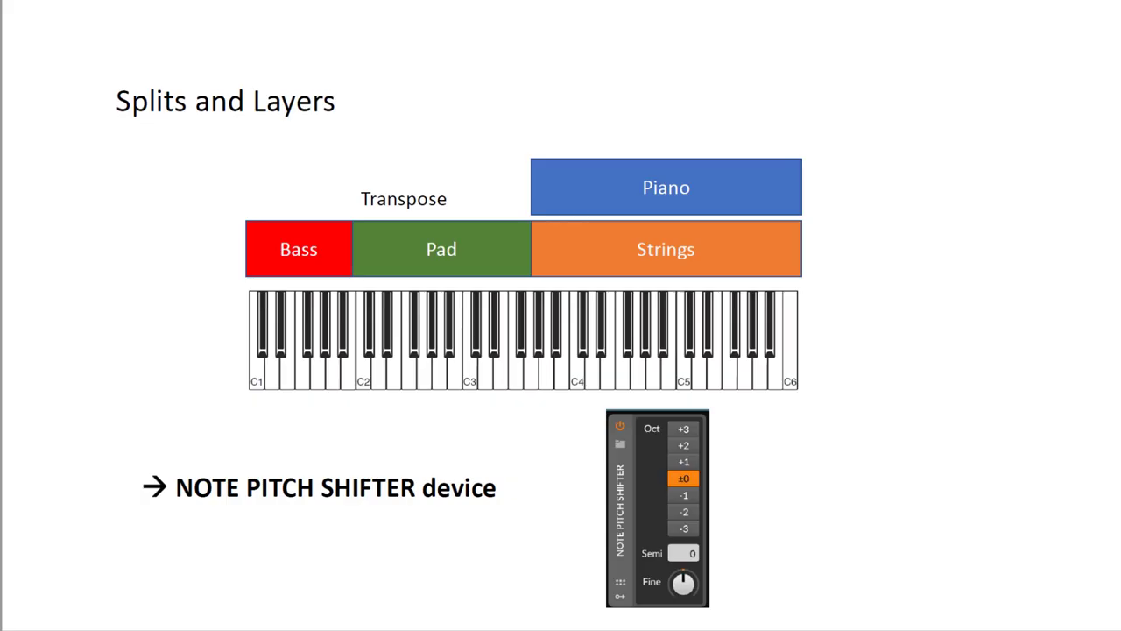
Advance past the External Synth slide and open the device browser before the Instrument Layer.
click(311, 353)
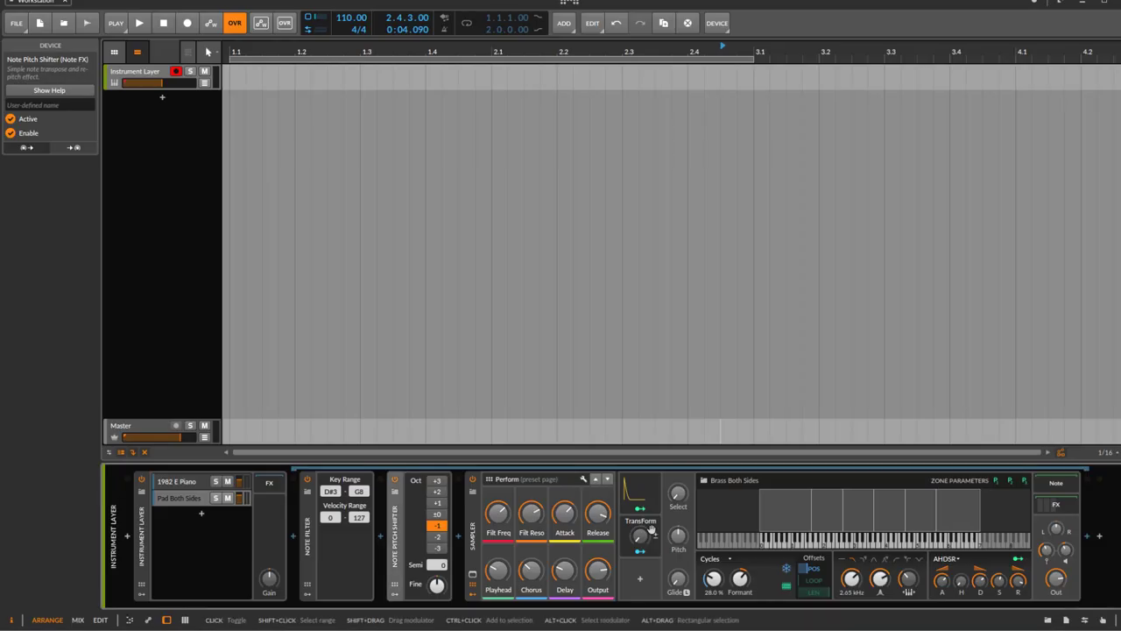
click(127, 537)
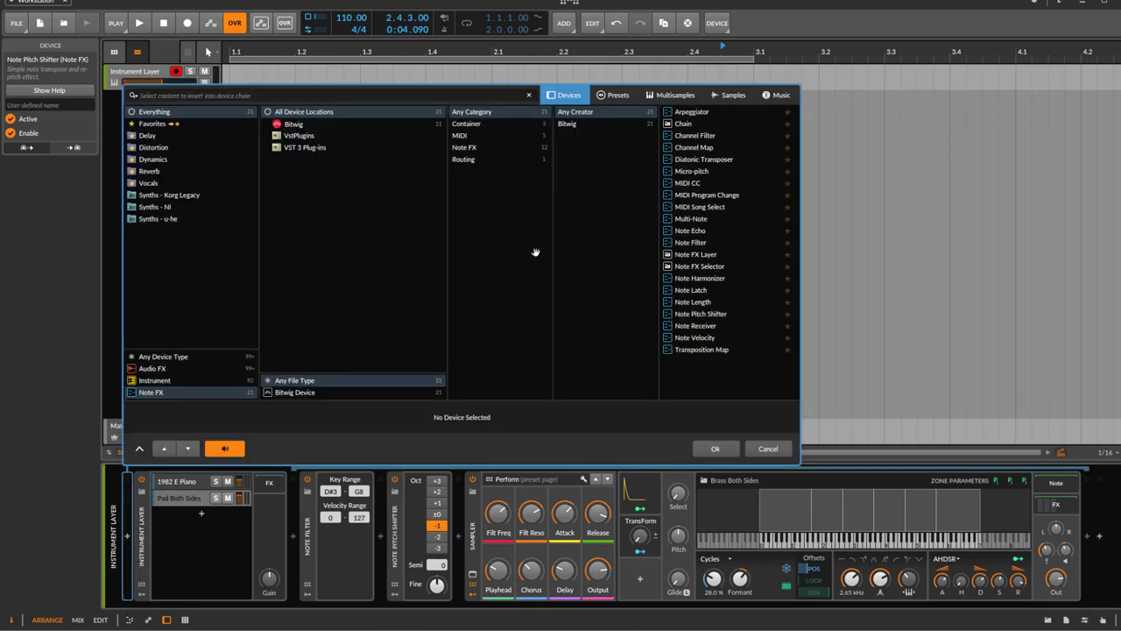
Search 'selector', filter to Instrument devices, and insert an Instrument Selector before the Instrument Layer.
text(selector)
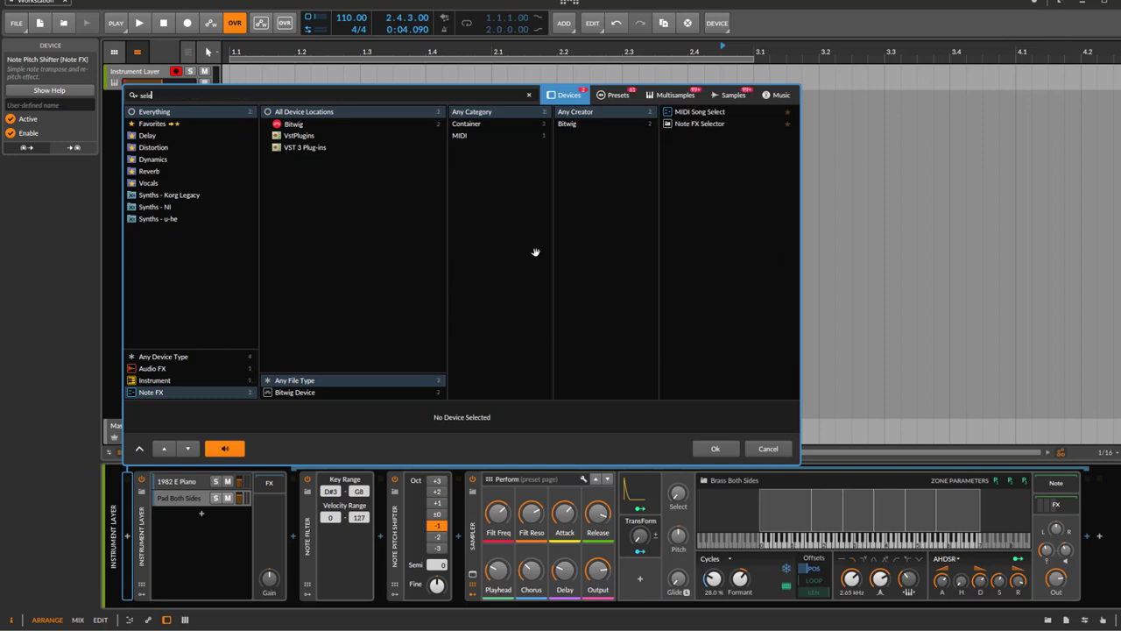
click(197, 380)
click(712, 114)
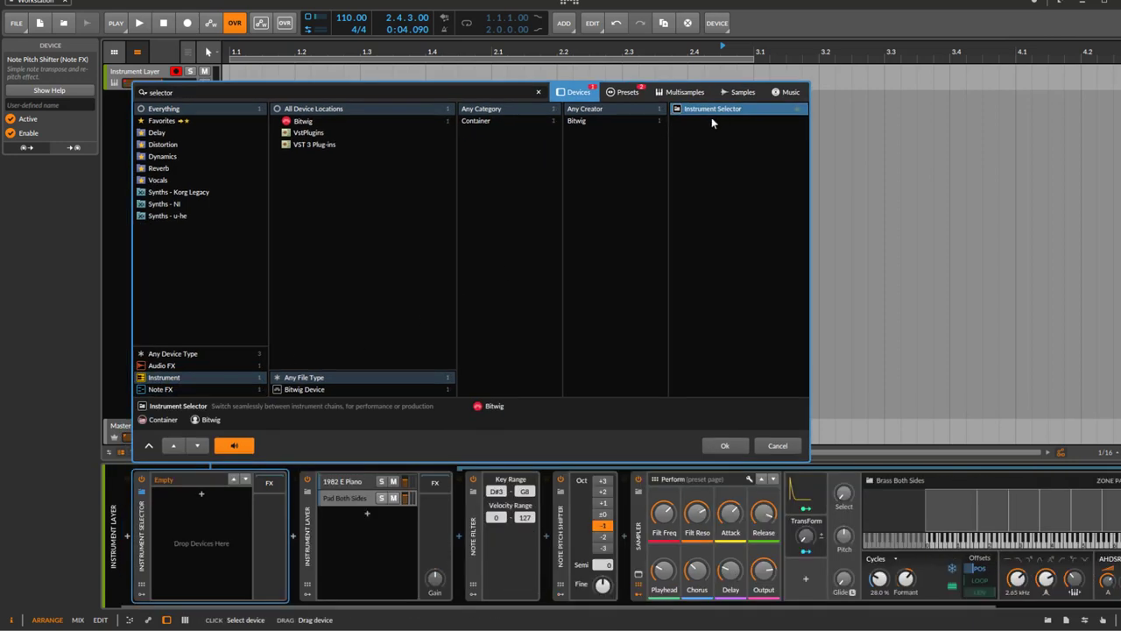
click(715, 448)
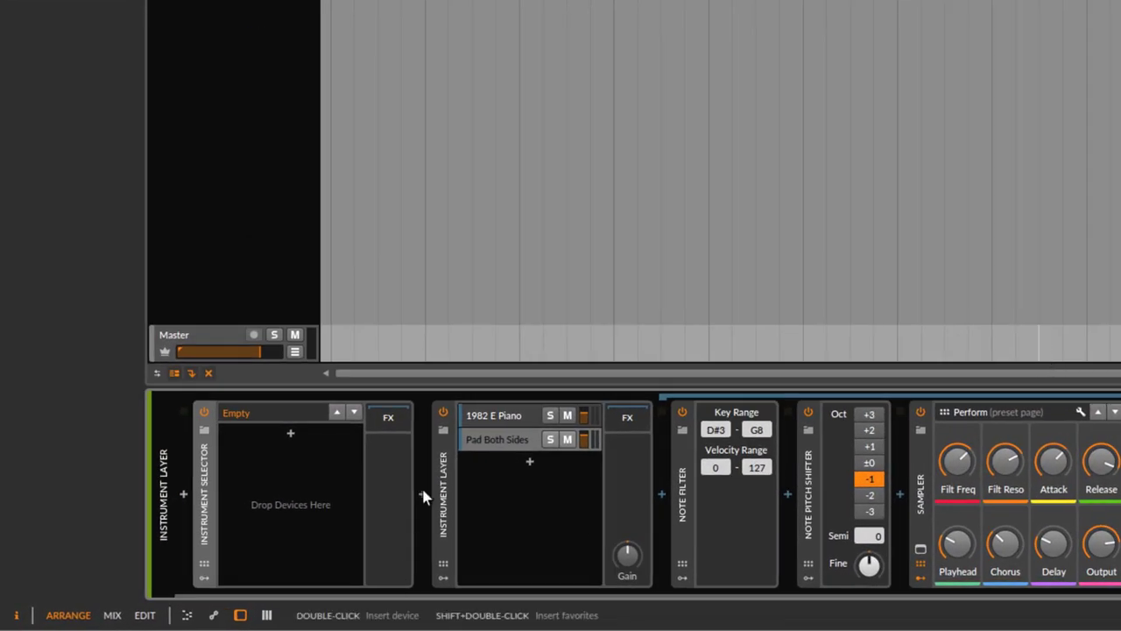
Move the Instrument Layer device into the empty Instrument Selector and collapse its nested chain.
click(425, 498)
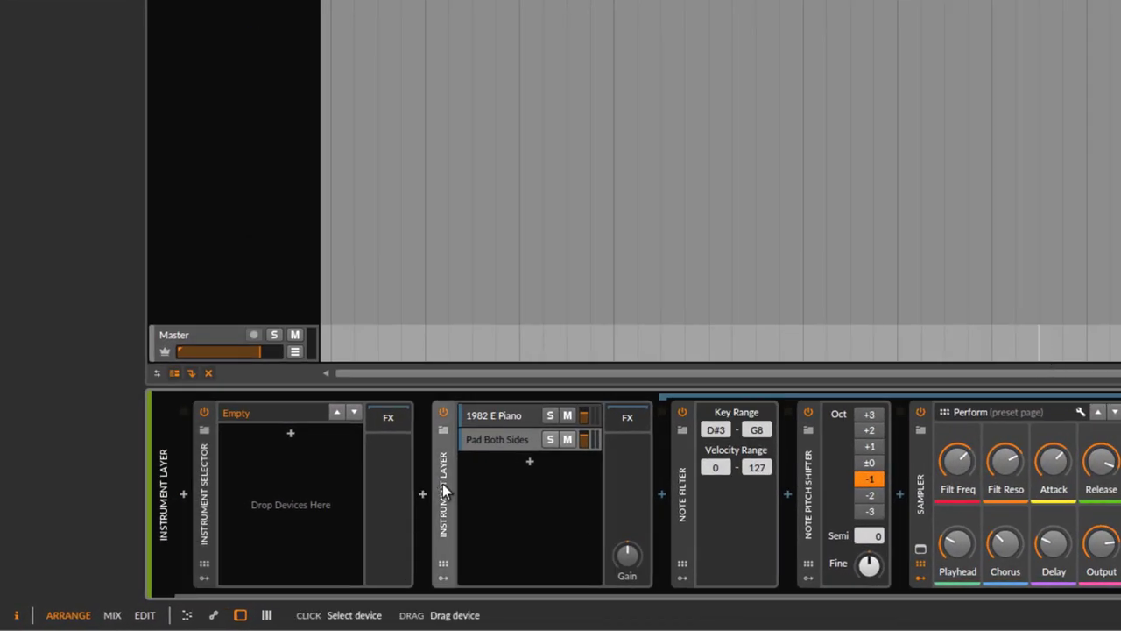
drag(445, 491, 287, 462)
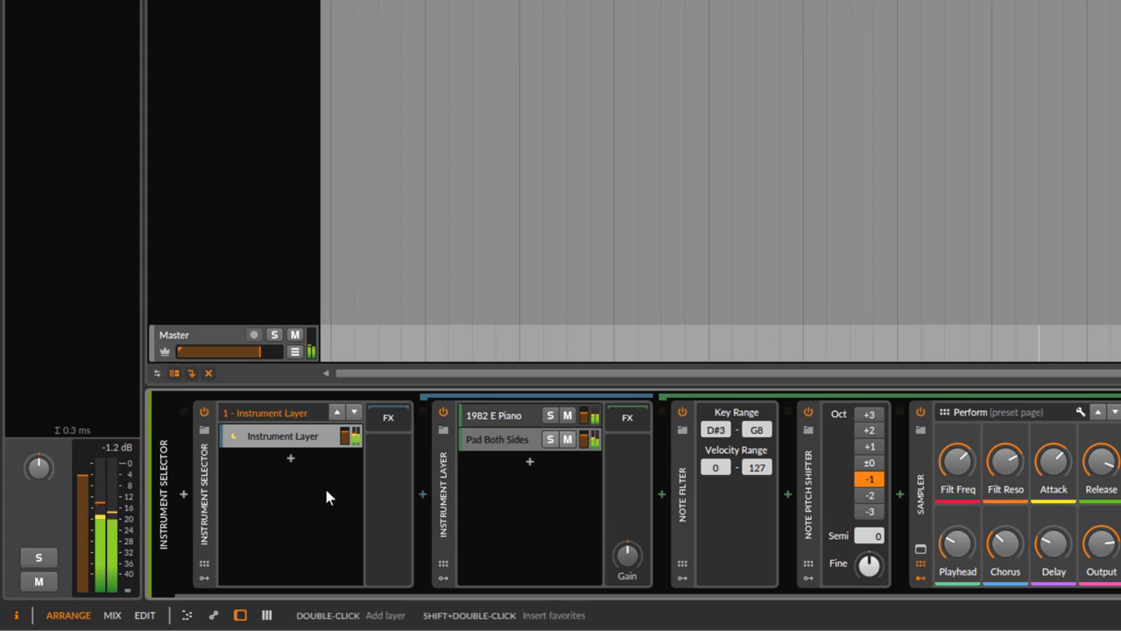
click(386, 417)
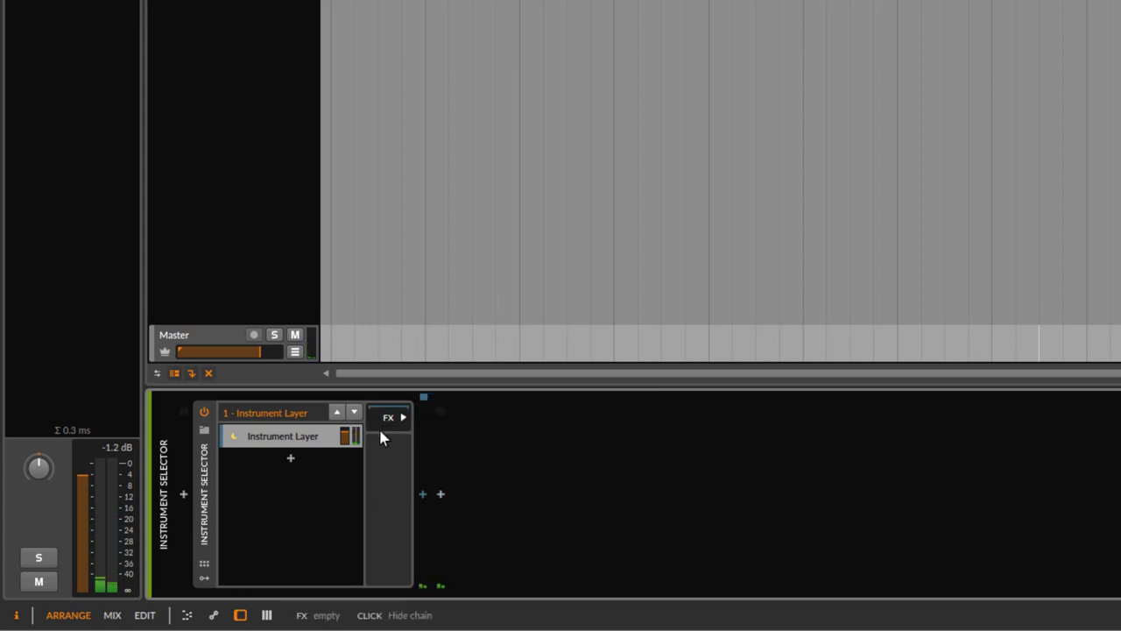
Rename the selector's first layer to 'Pad + Piano Bass'.
alt+click(283, 438)
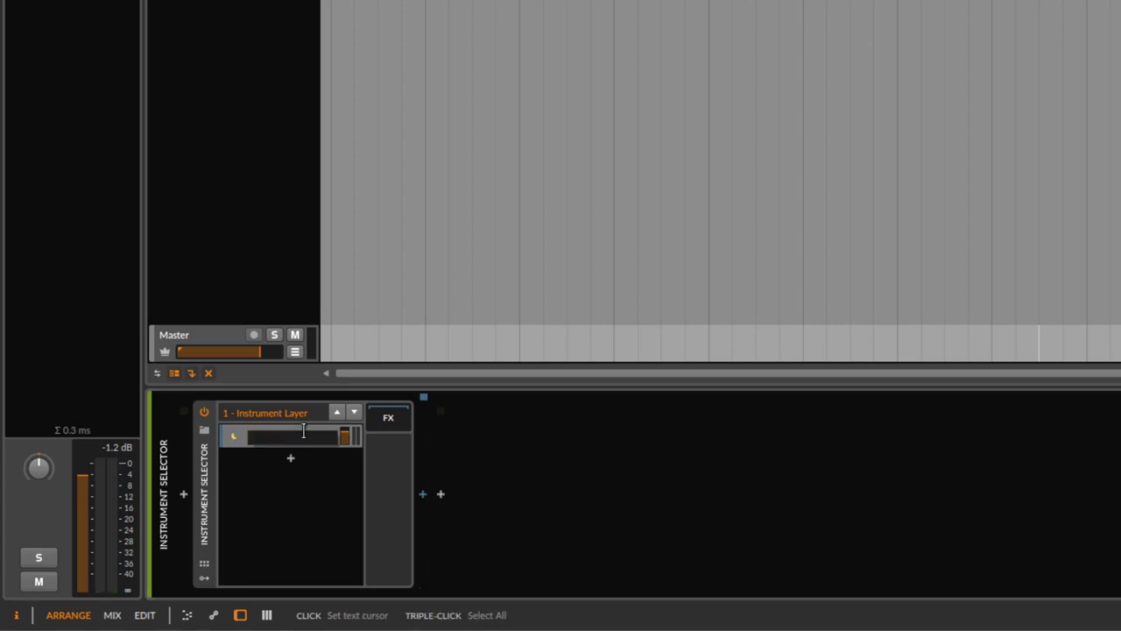
text(Pad + Piano)
key(Return)
alt+click(305, 438)
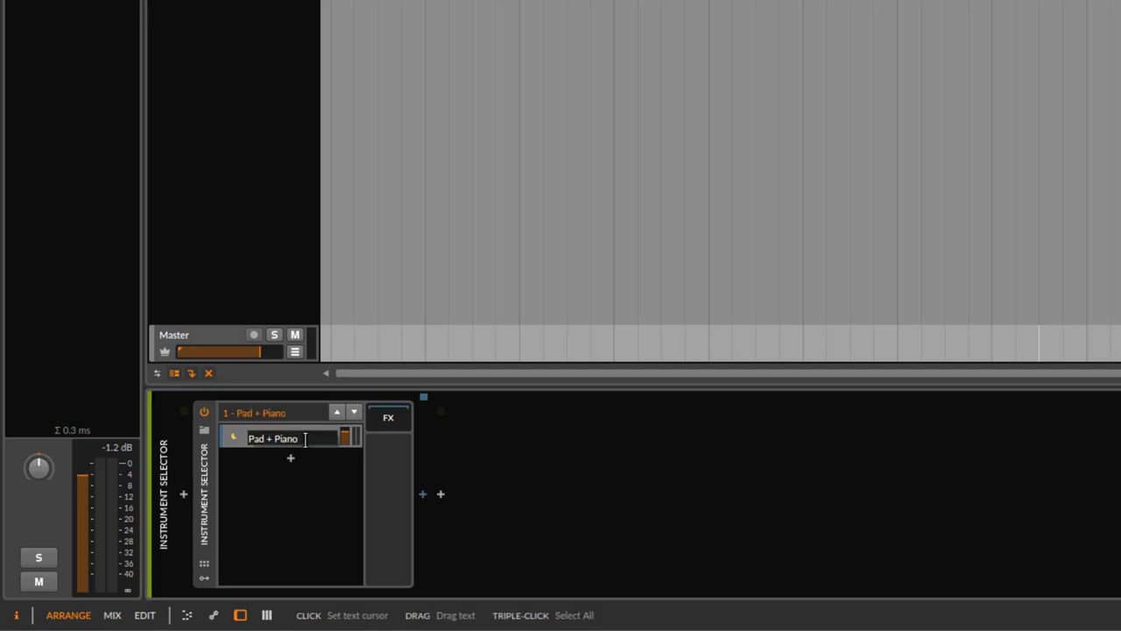
text(Bass)
key(Return)
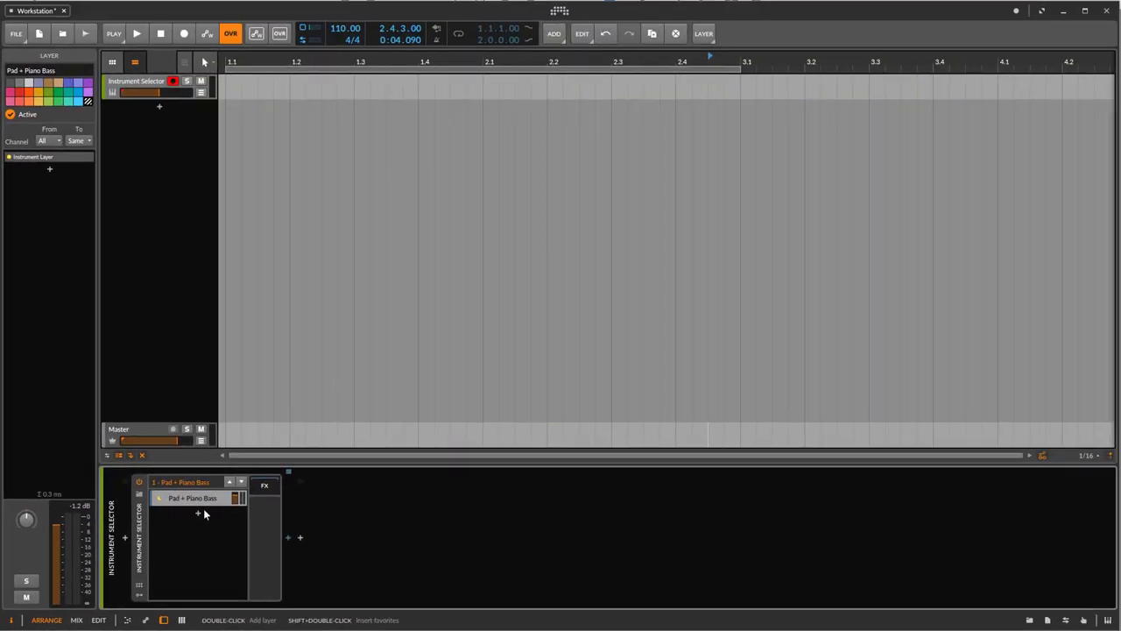
Add Layer 2 and load the Polysynth 'Lead 1' preset found by searching 'Lead'.
double_click(198, 515)
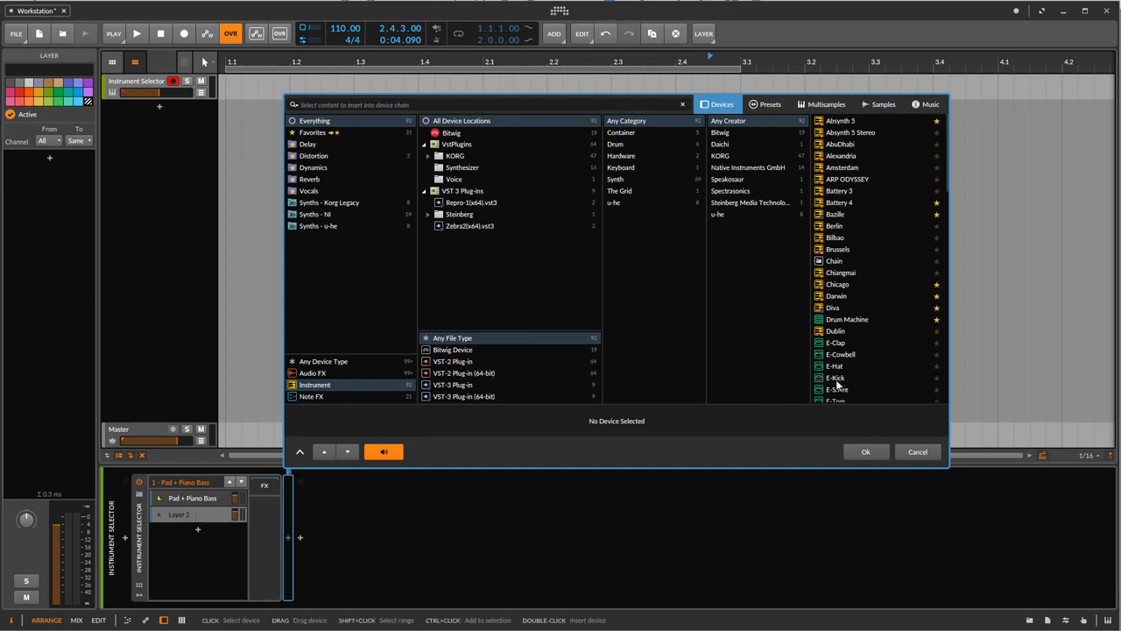
text(Lead)
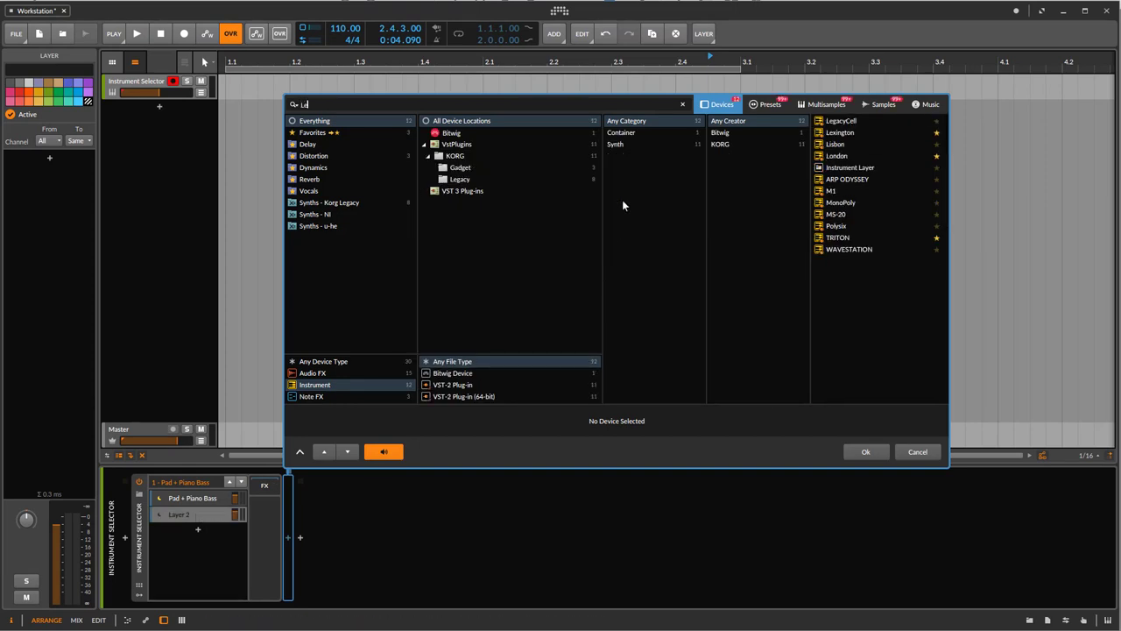
click(769, 104)
double_click(859, 193)
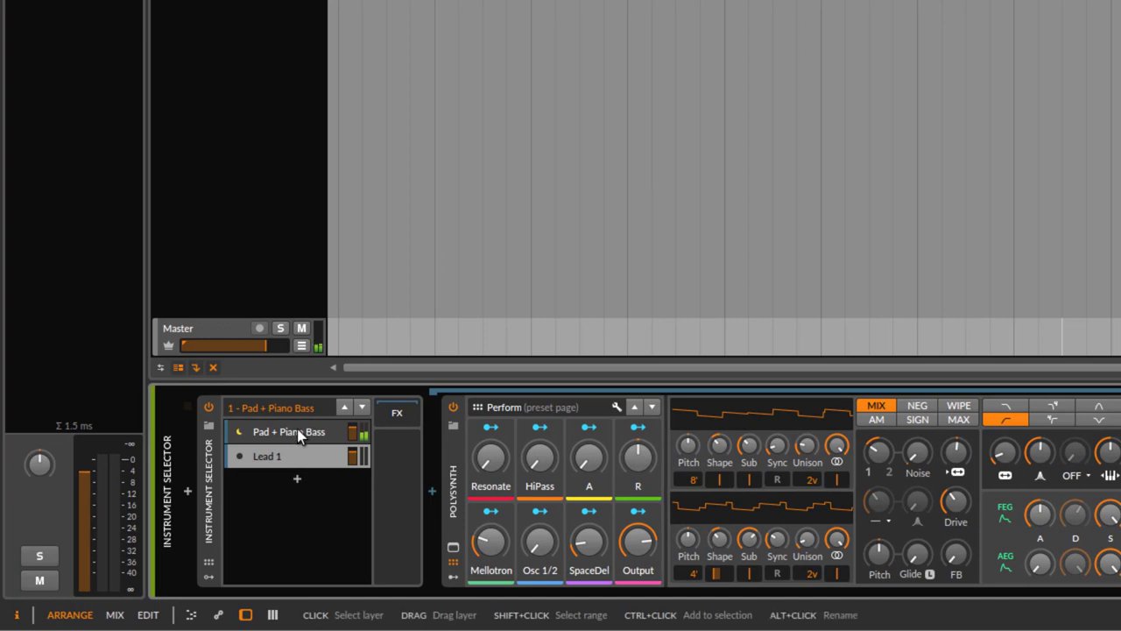
Lower the Lead 1 layer's volume to -5.5 dB, then switch the selector to Pad + Piano Bass.
click(364, 410)
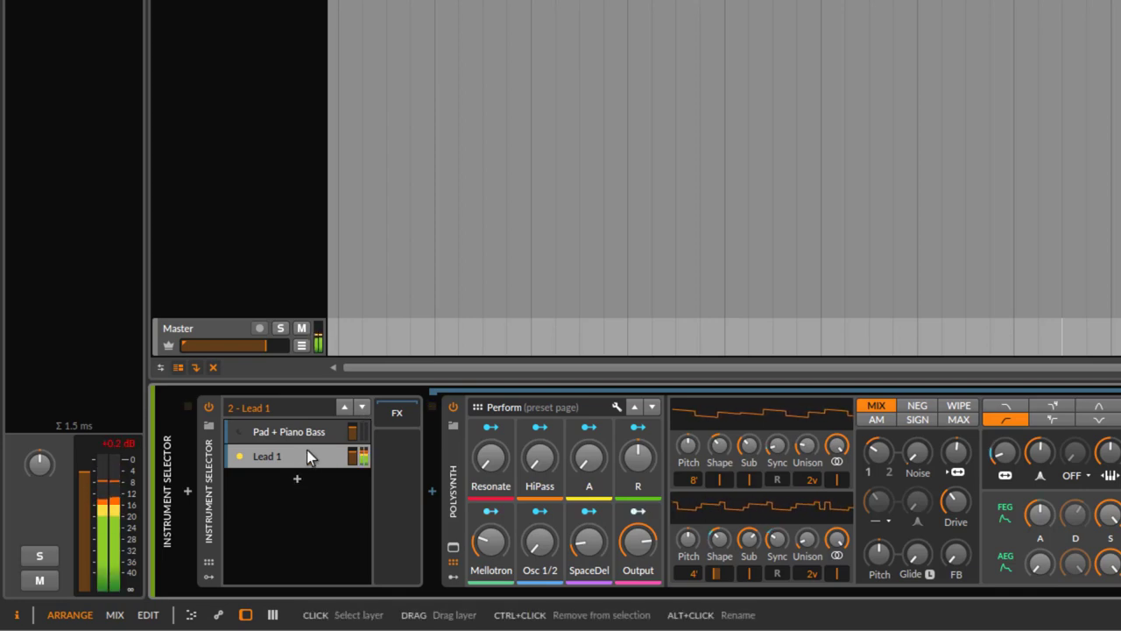
drag(357, 457, 357, 480)
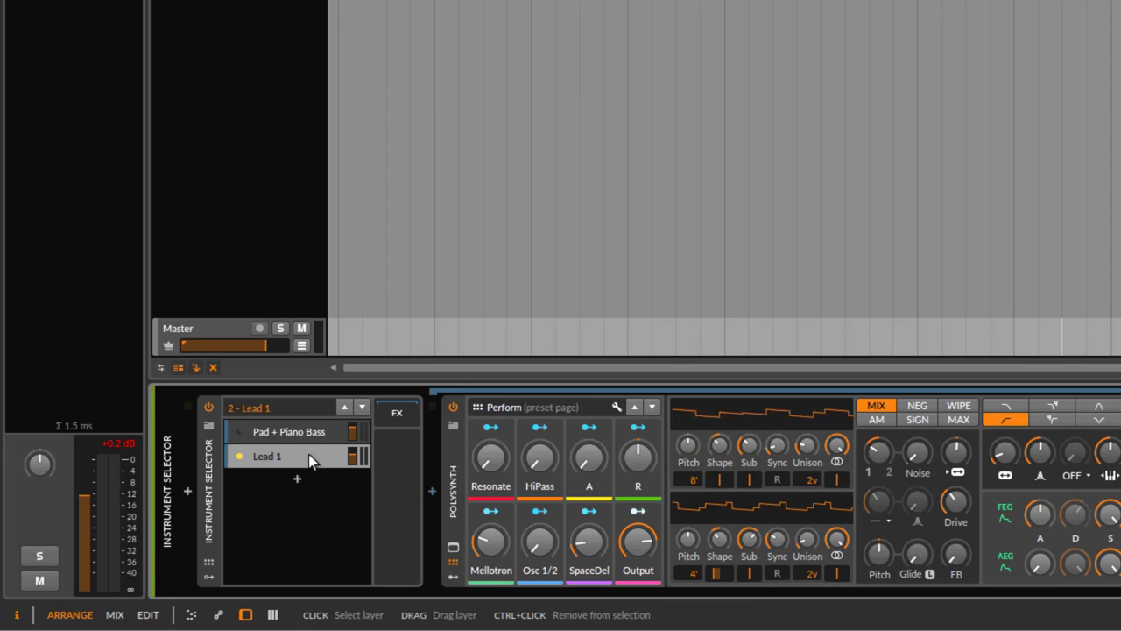
click(345, 409)
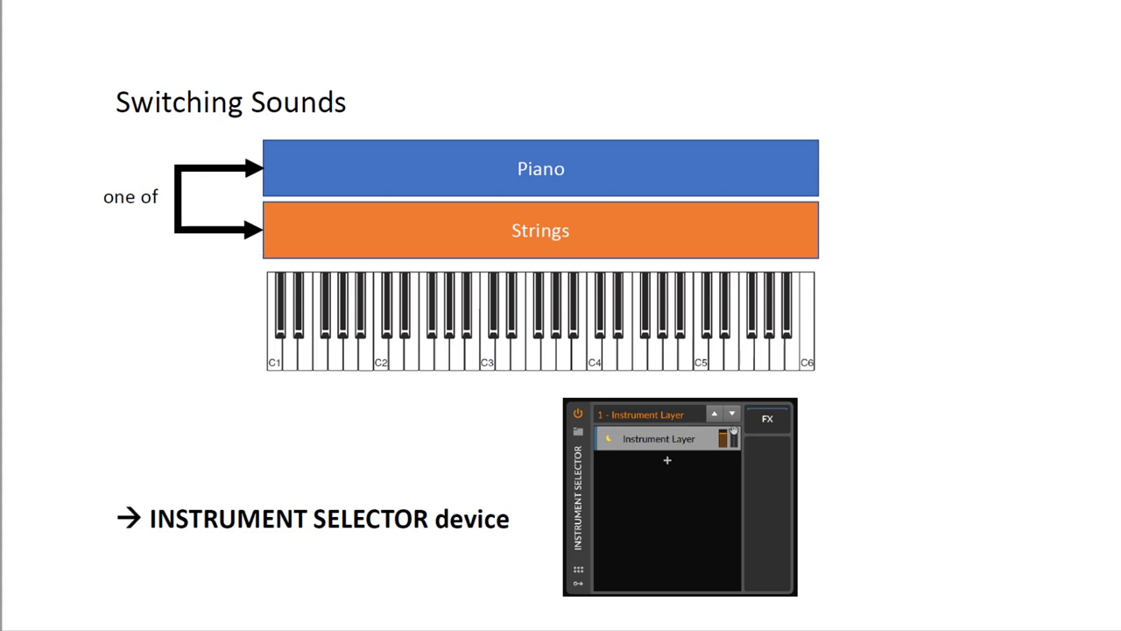
Advance the slideshow to the Remote Controlling Switches slide.
click(332, 405)
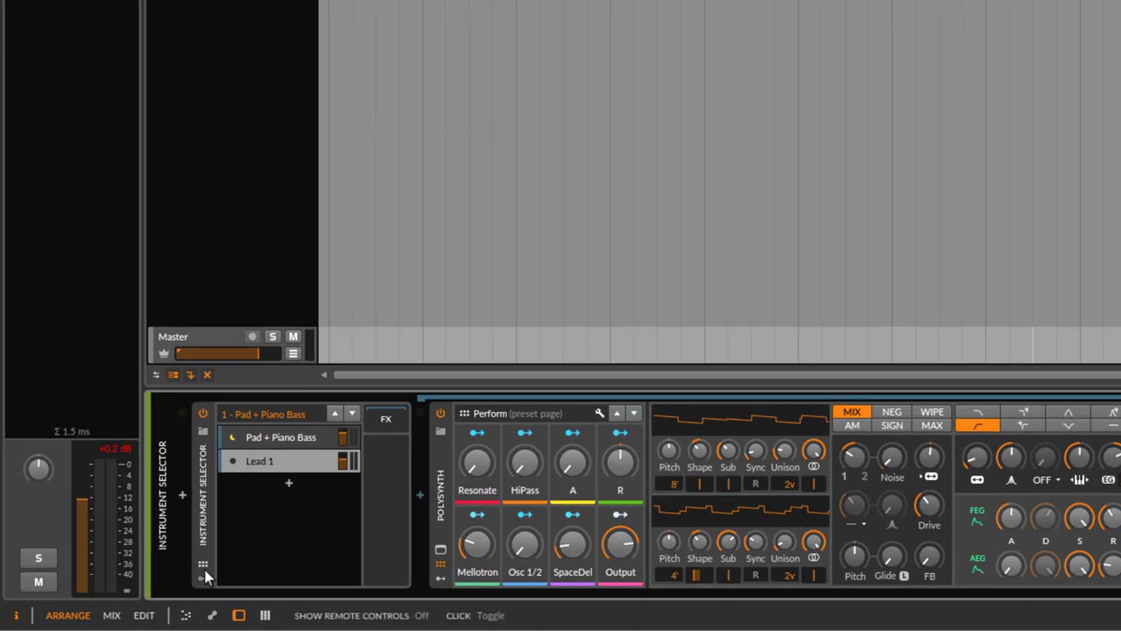
Show the selector's remote controls and set Index to 2 - Lead 1.
click(202, 563)
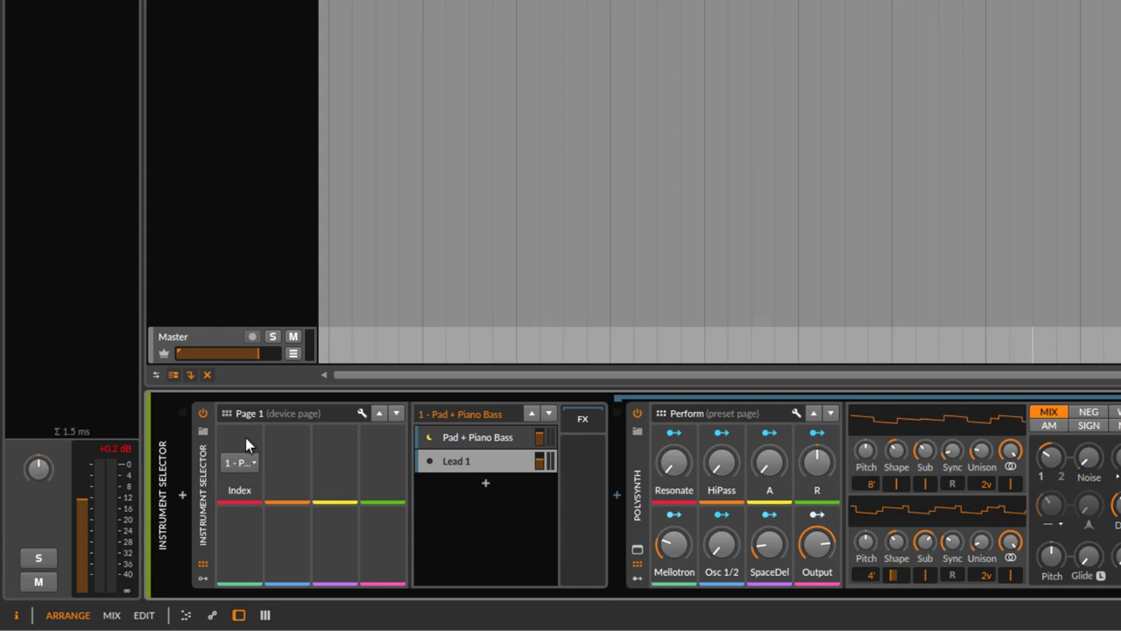
click(240, 463)
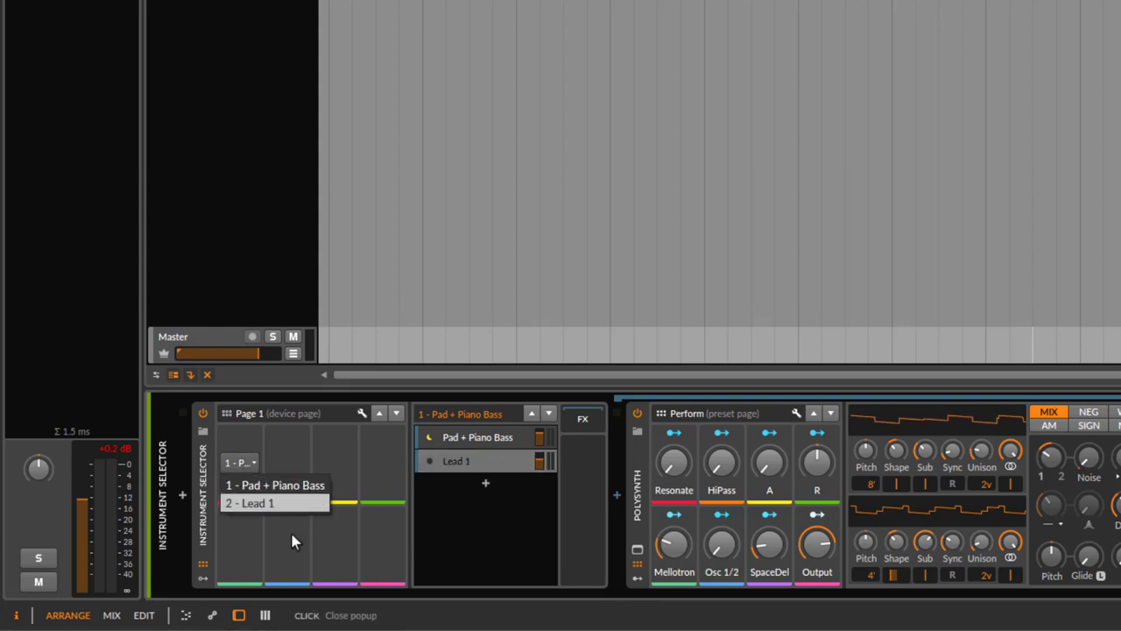
click(261, 496)
Switch Index back and forth between Pad + Piano Bass and Lead 1, then select the selector device.
click(242, 465)
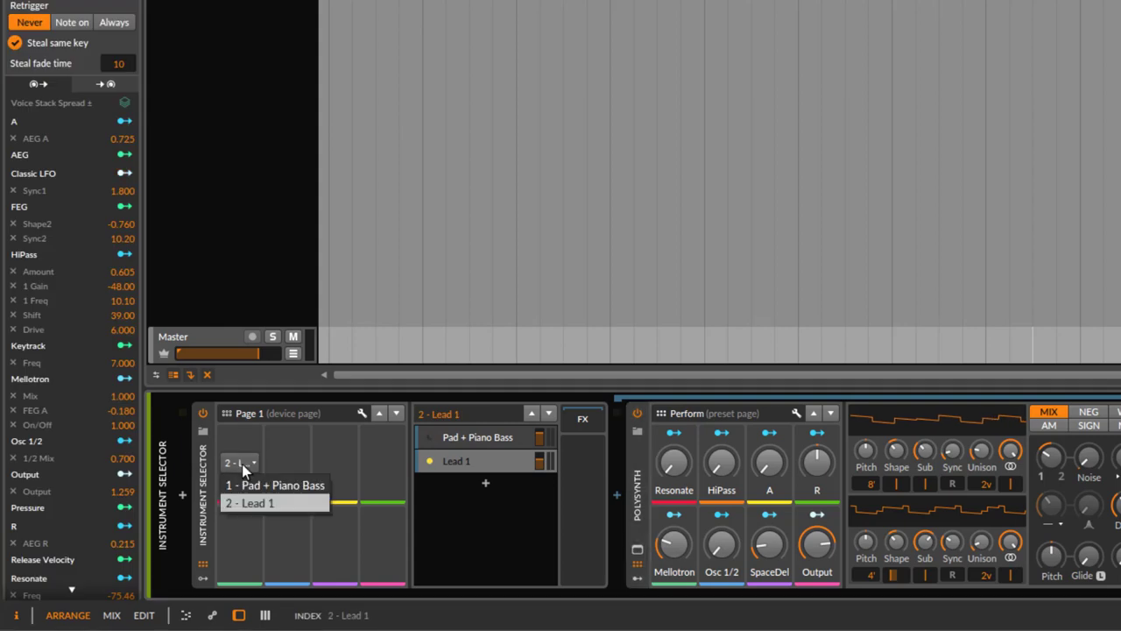
click(242, 486)
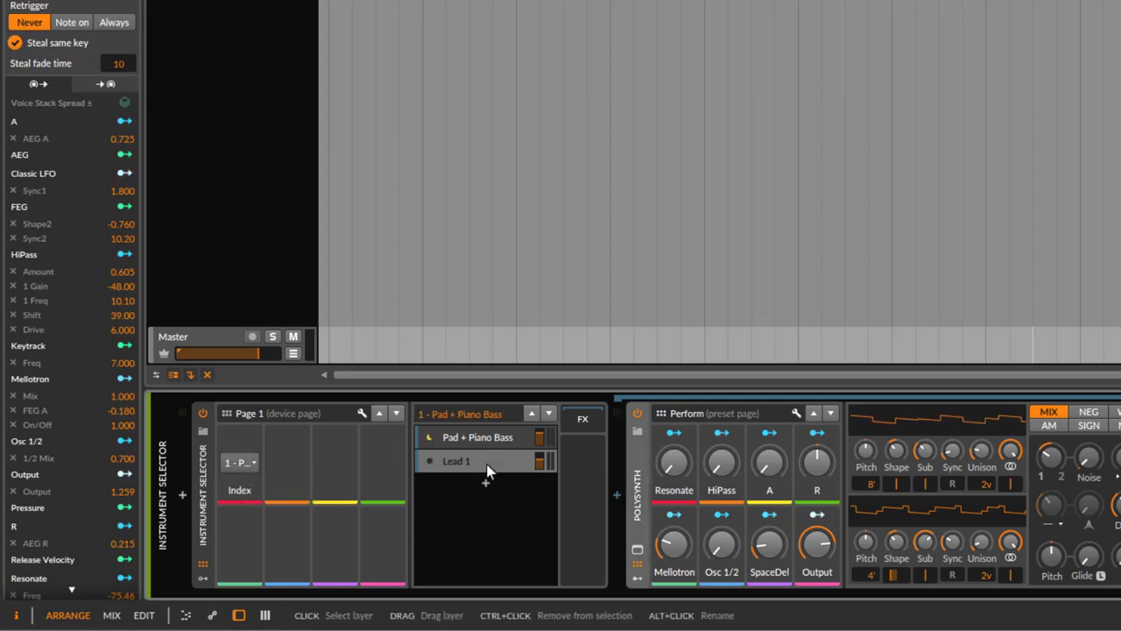
click(253, 471)
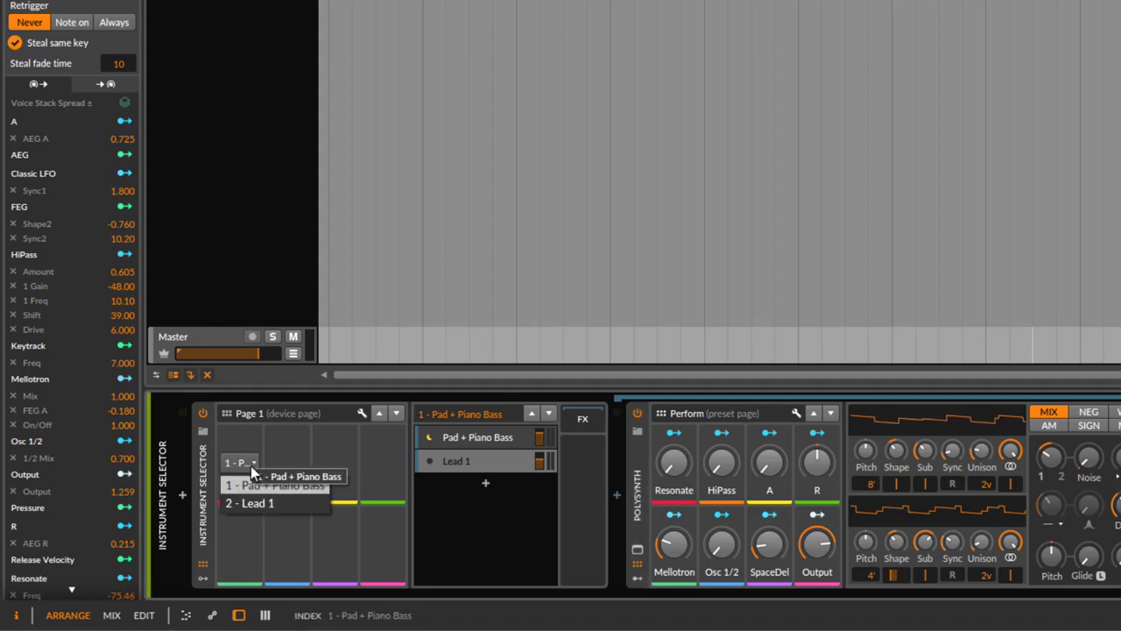
click(251, 503)
click(245, 468)
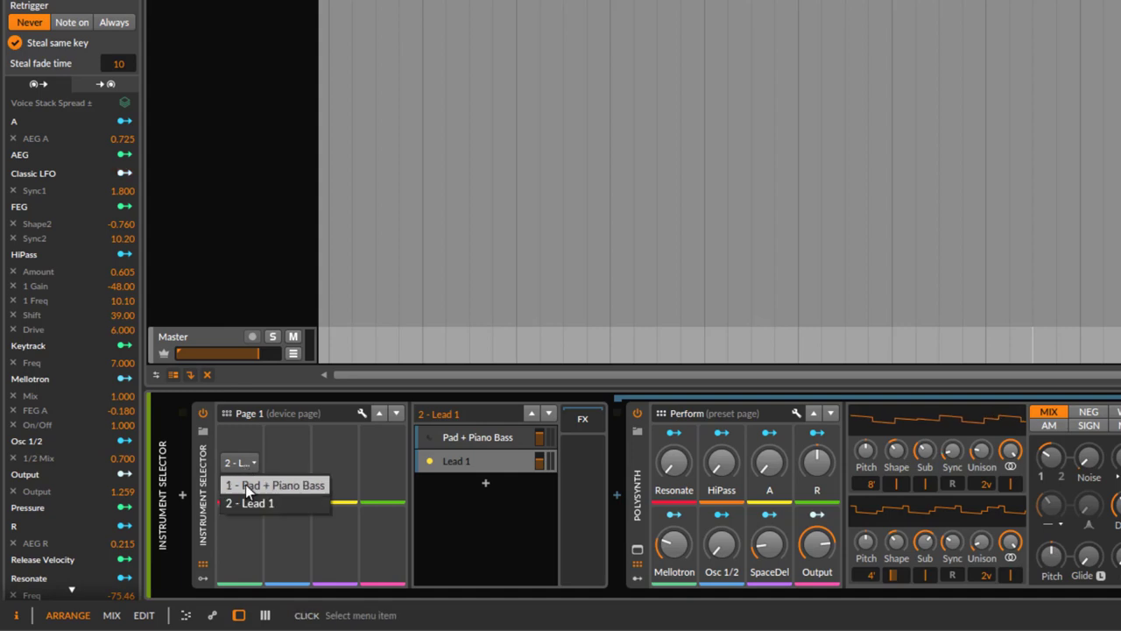
click(245, 484)
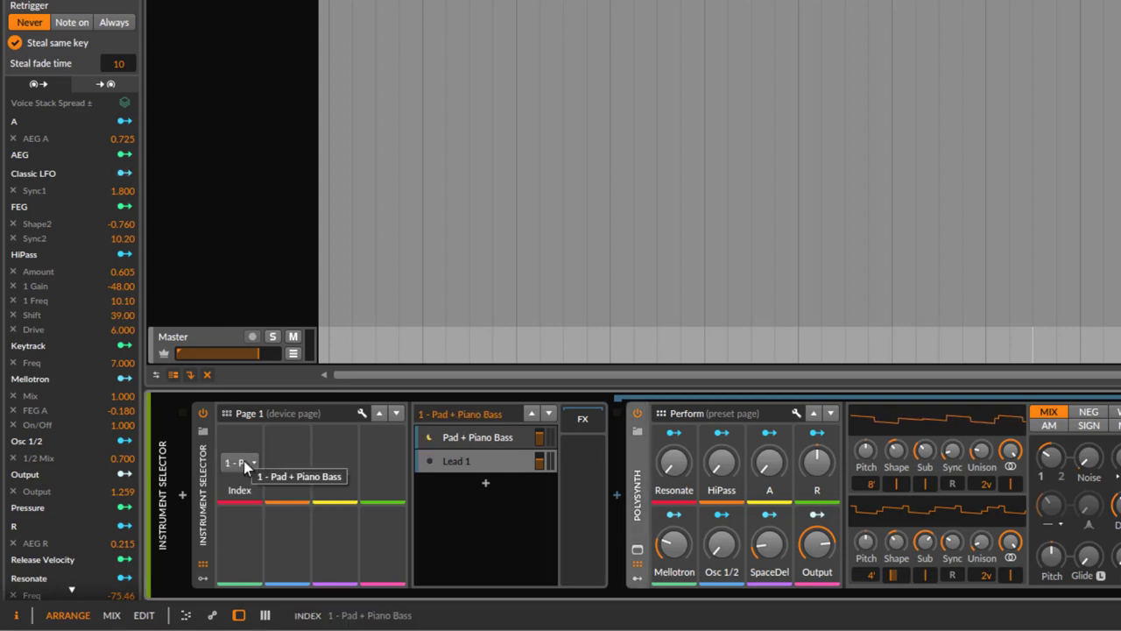
click(207, 485)
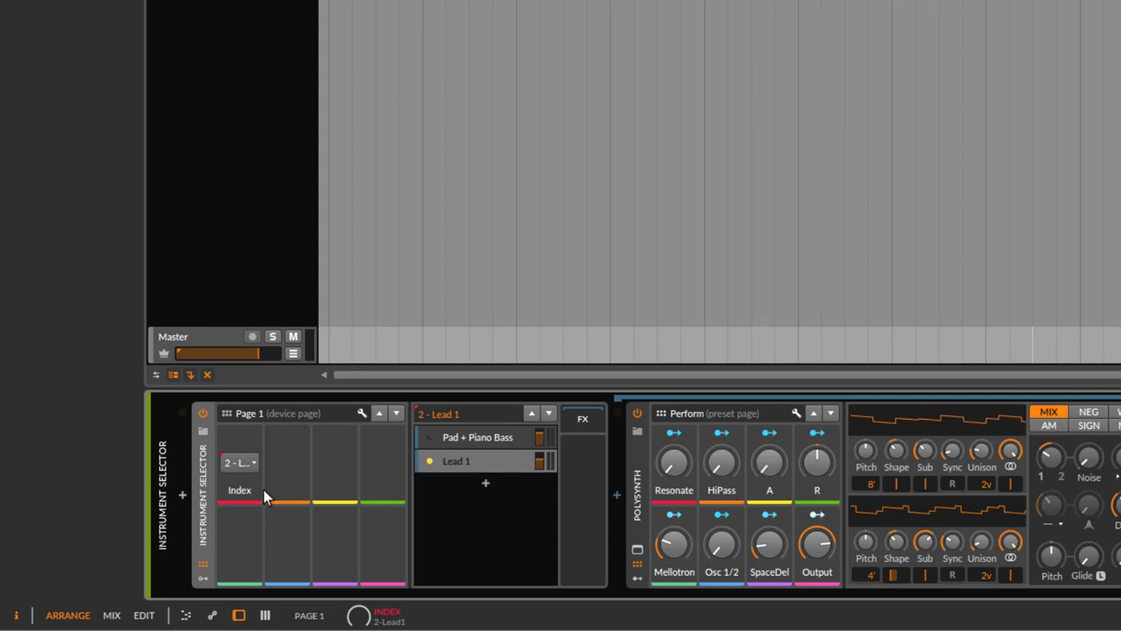
Map the Index parameter to a computer key using Map to Controller or Key.
right_click(244, 459)
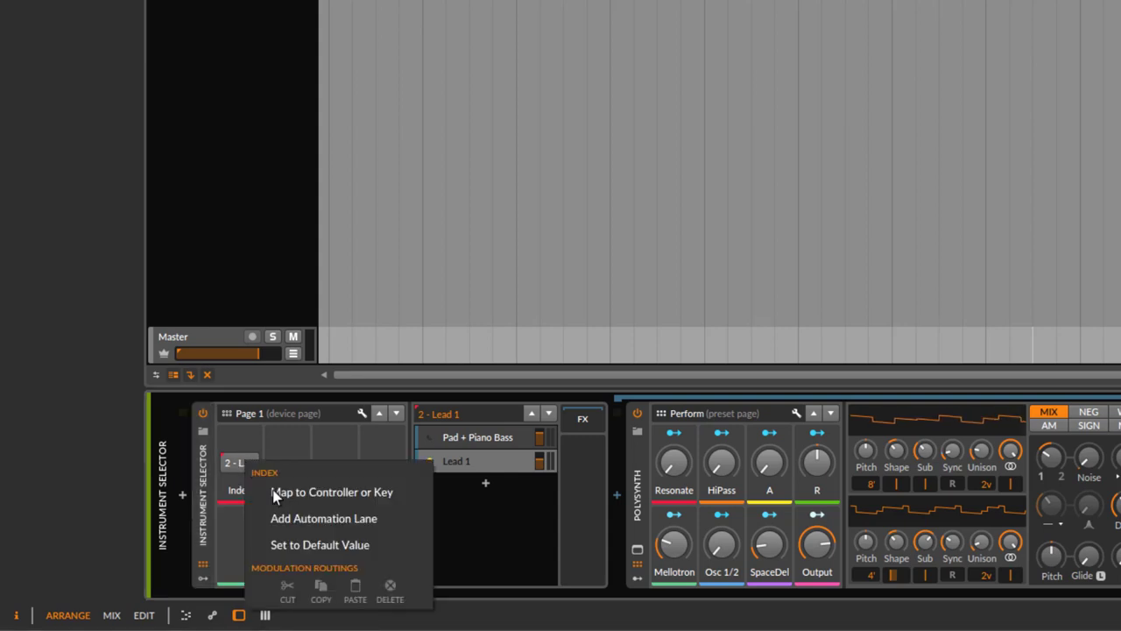
click(406, 494)
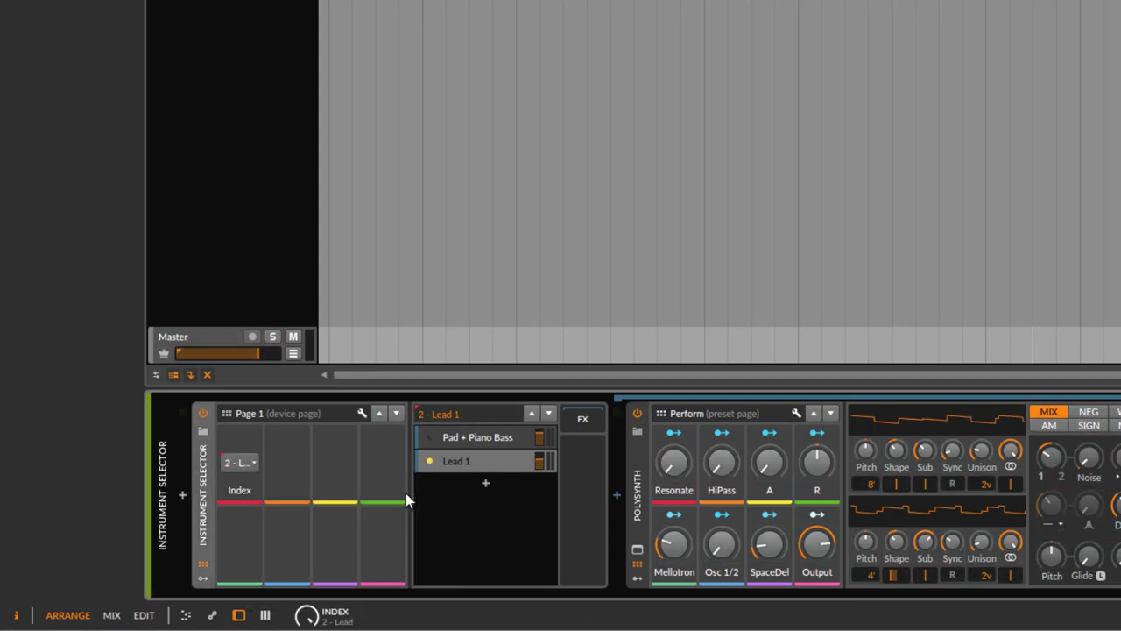
key(1)
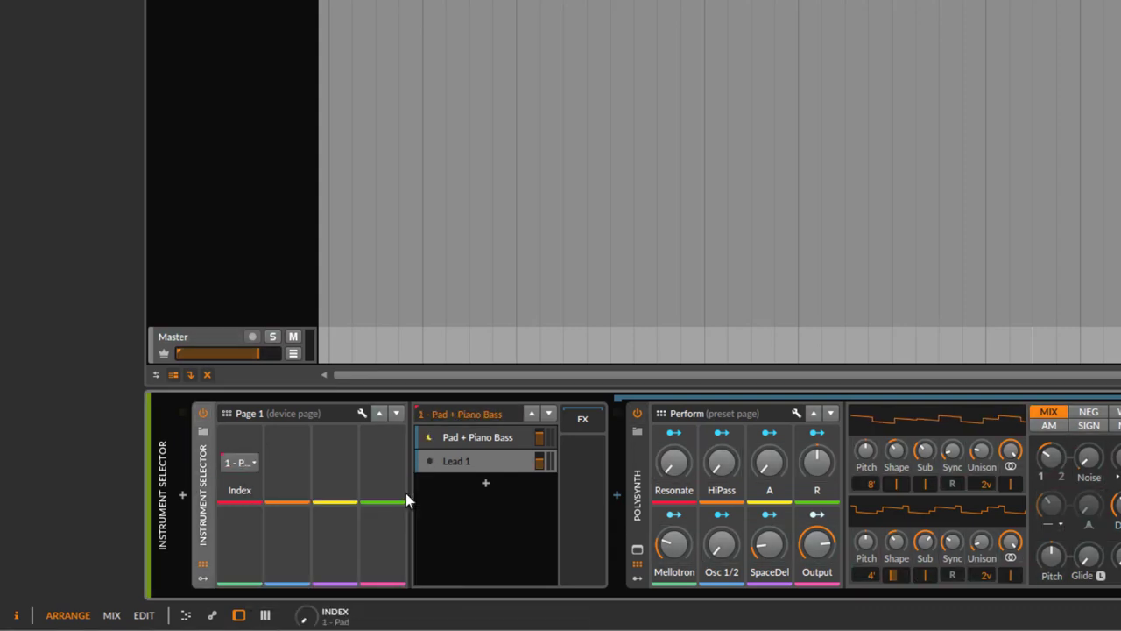
Use the mapped keys to flip repeatedly between Lead 1 and Pad + Piano Bass, ending on Pad + Piano Bass.
key(2)
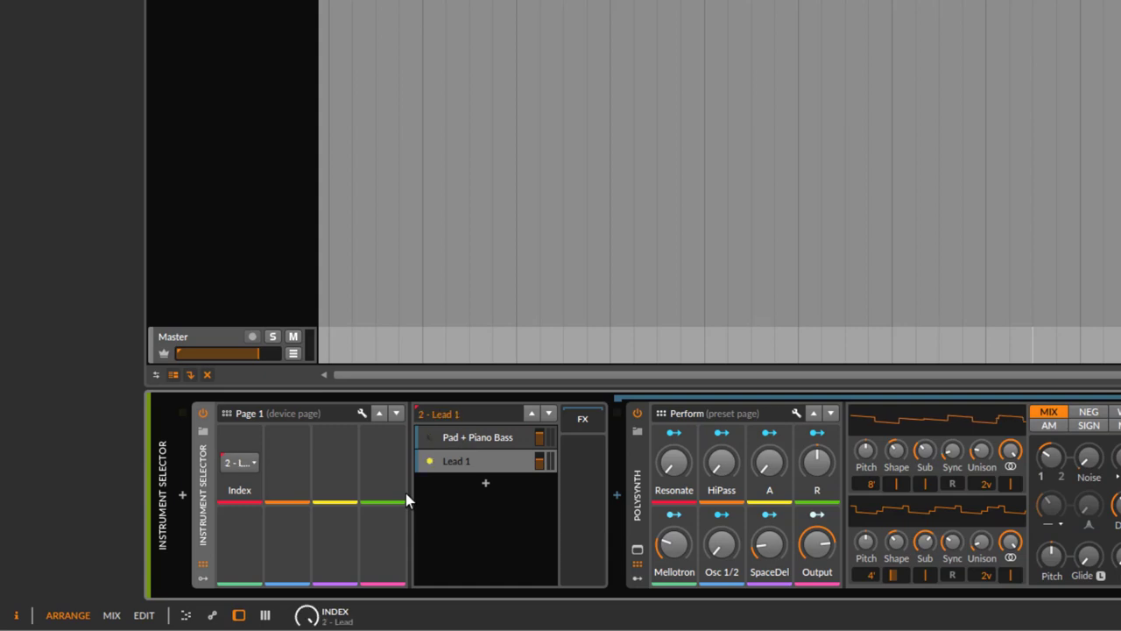
key(1)
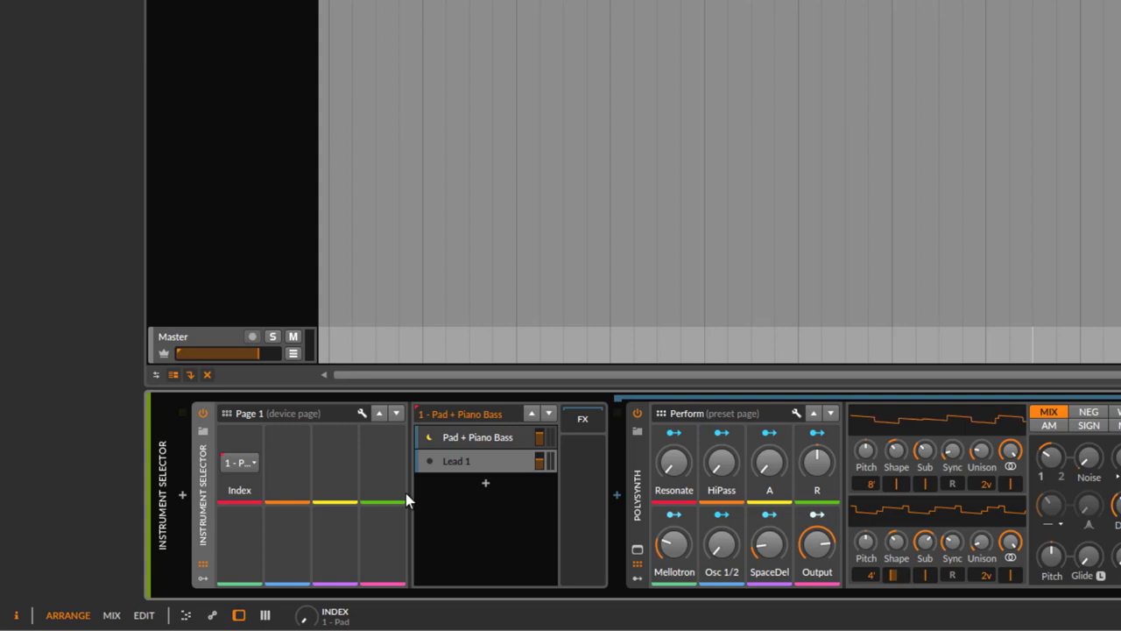
key(2)
key(1)
key(2)
key(1)
key(2)
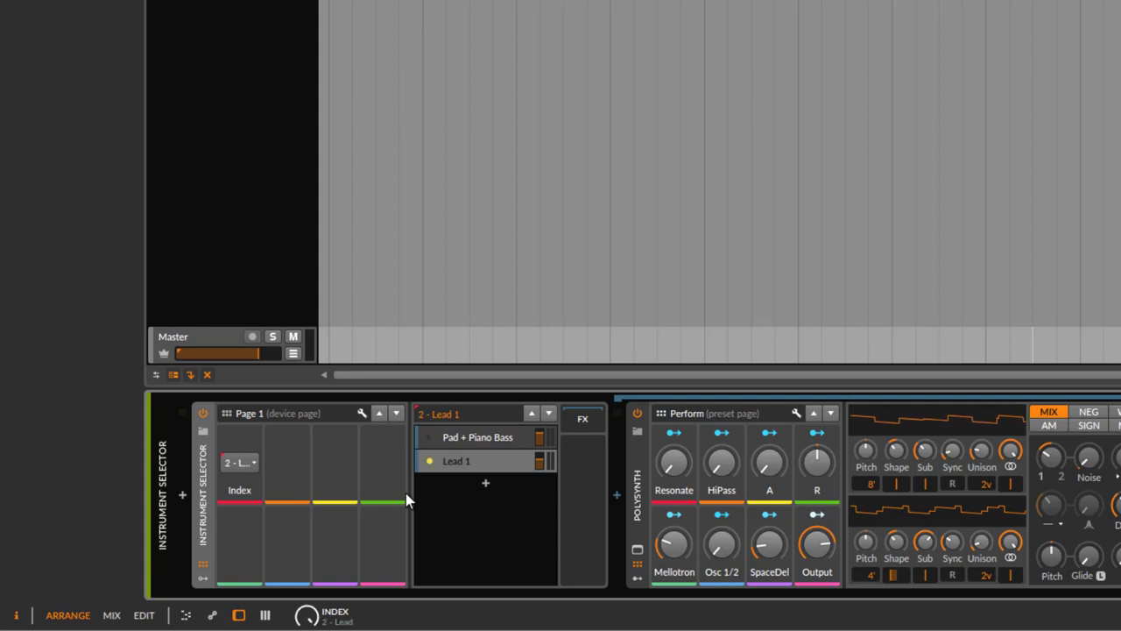
key(1)
key(2)
key(1)
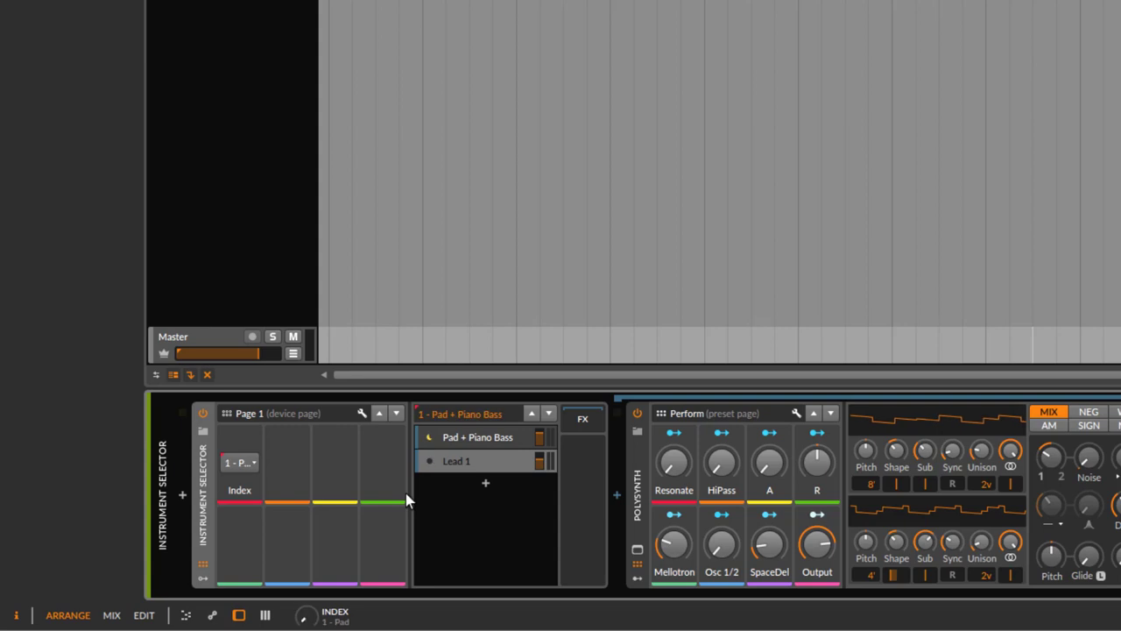
key(2)
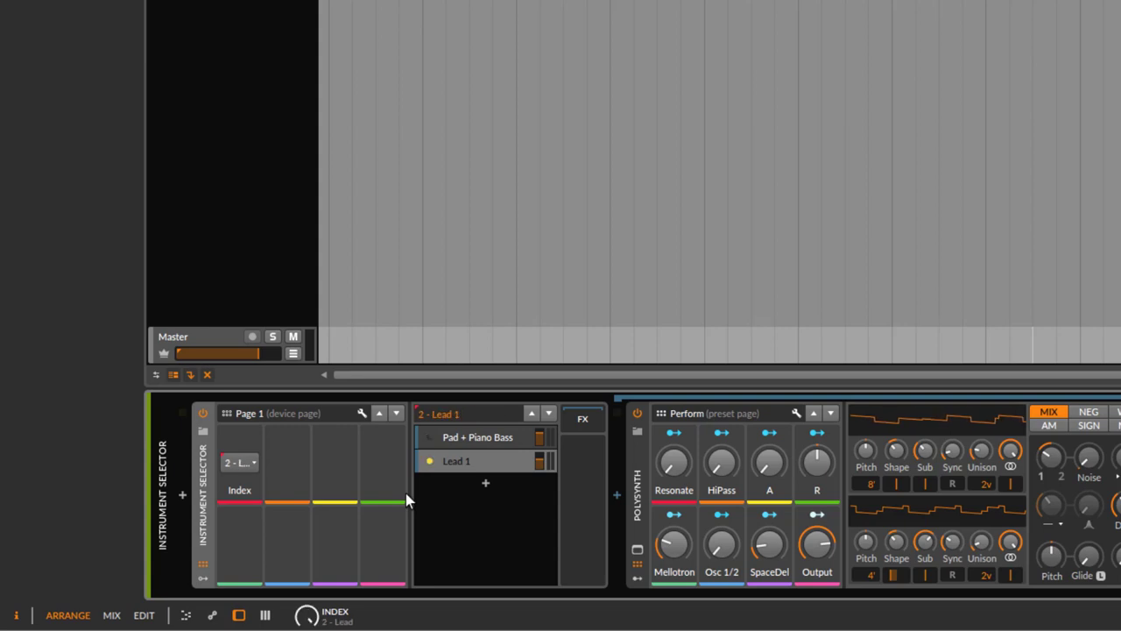
key(1)
key(2)
key(1)
key(2)
key(1)
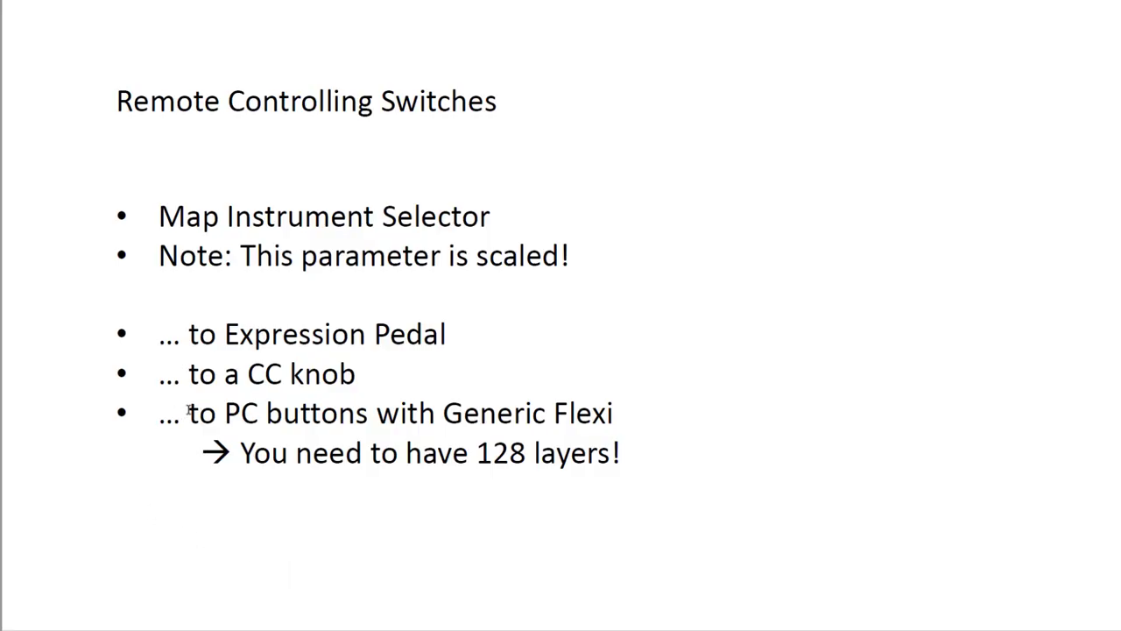
drag(188, 409, 602, 383)
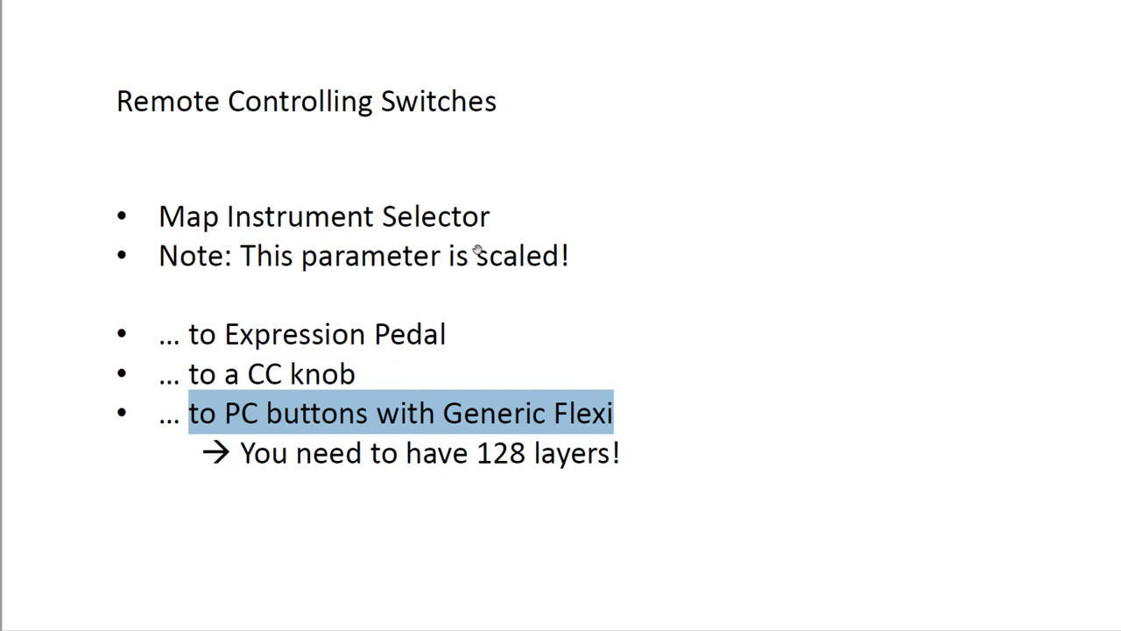
key(Escape)
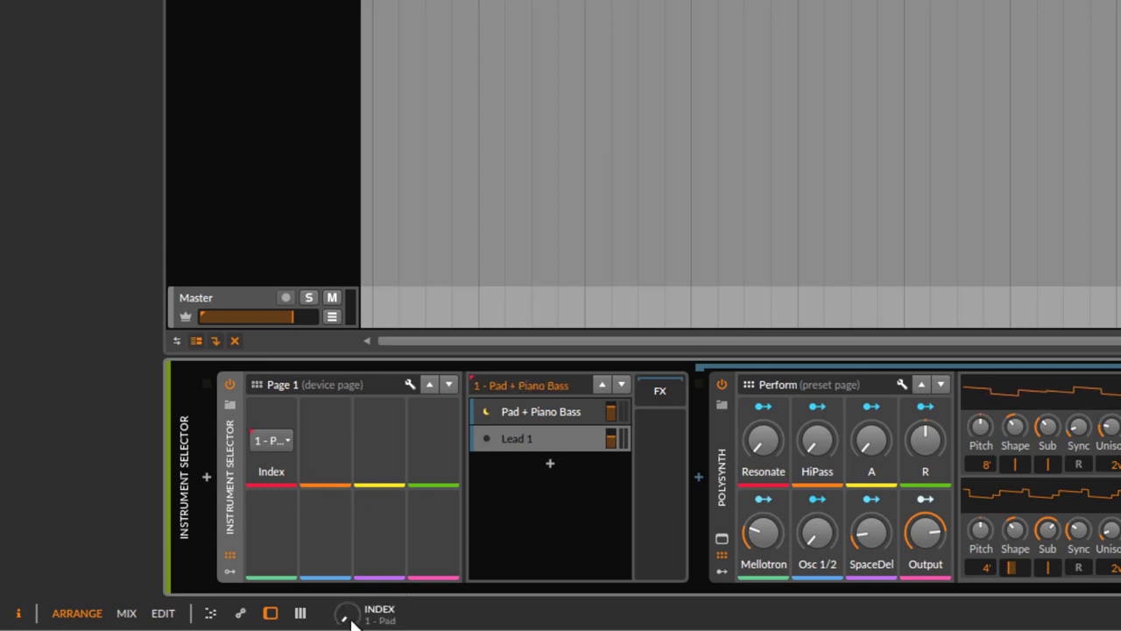
Scroll the INDEX knob to 2 - Lead 1, view Pad + Piano Bass, then return to Lead 1.
scroll(350, 618, up, 1)
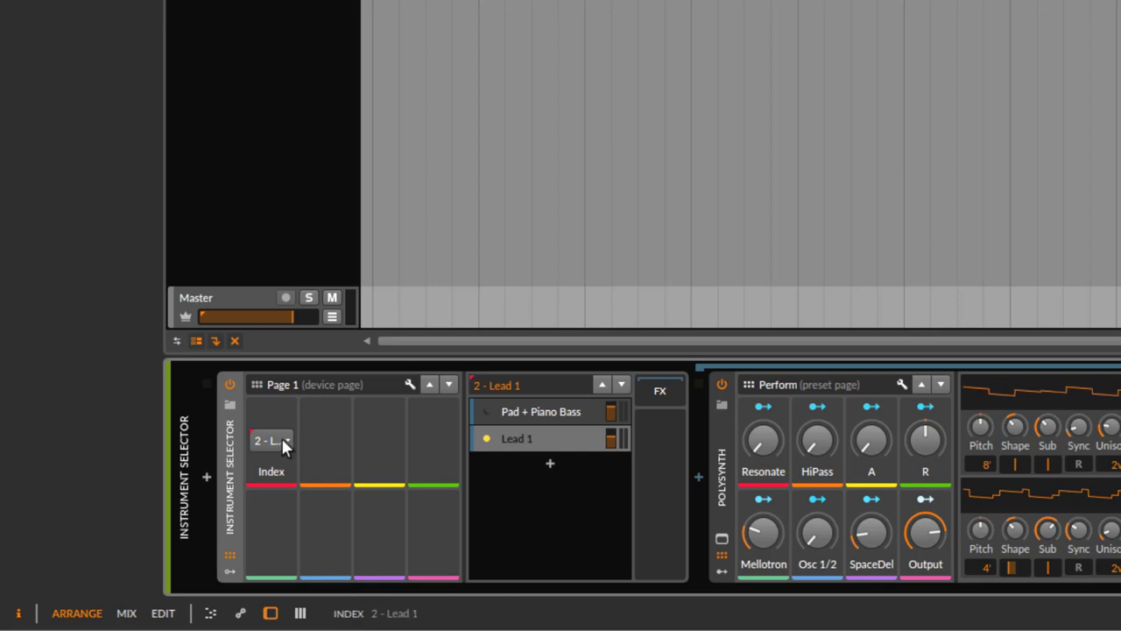
click(552, 411)
click(551, 443)
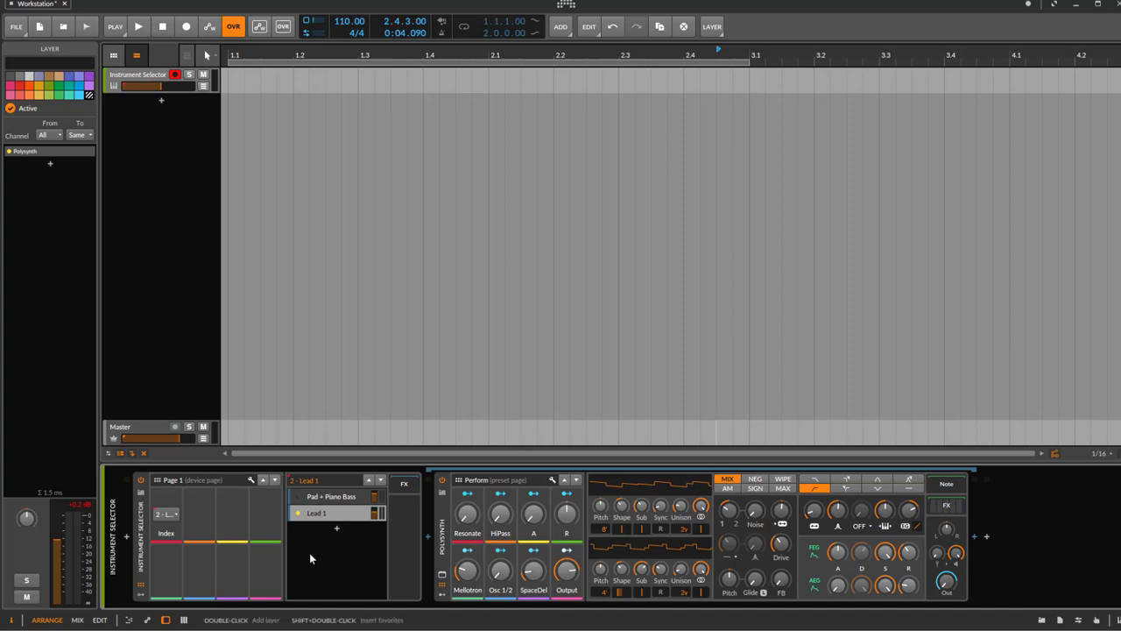
After checking the Hints slide, open Pad + Piano Bass, then its 1982 E Piano and Pad Both Sides chains.
key(alt+Tab)
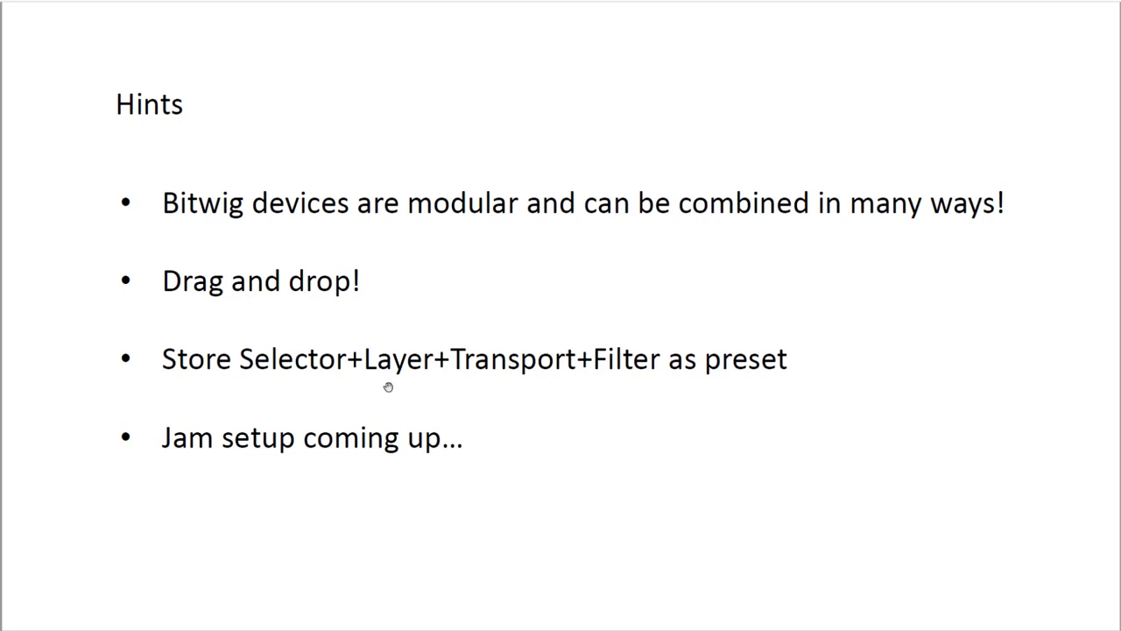
key(alt+Tab)
click(312, 499)
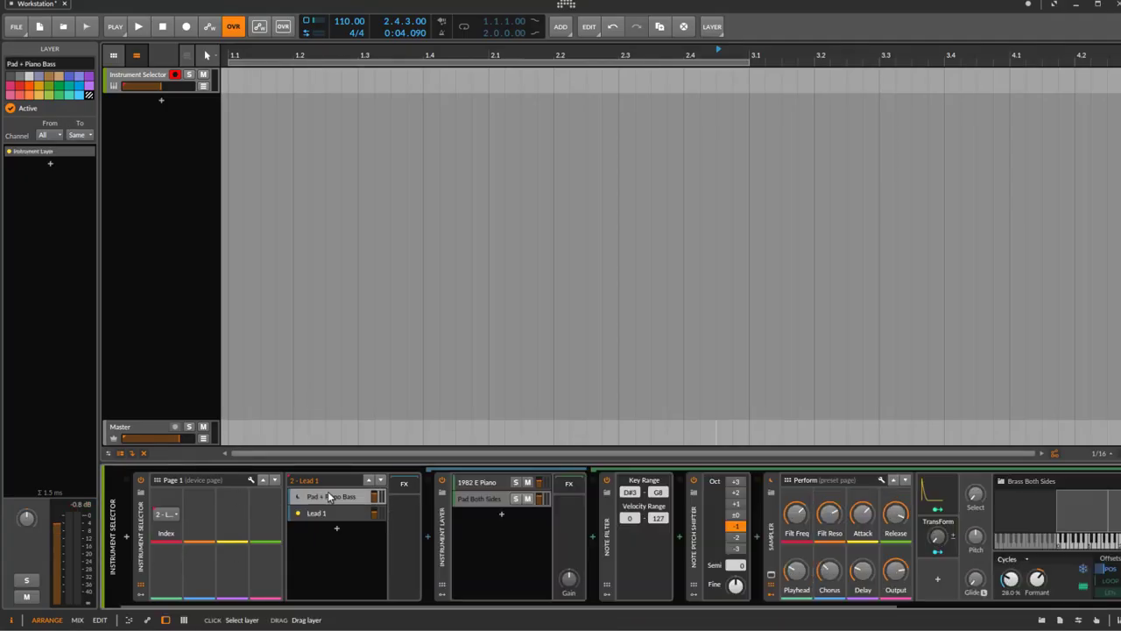
click(480, 485)
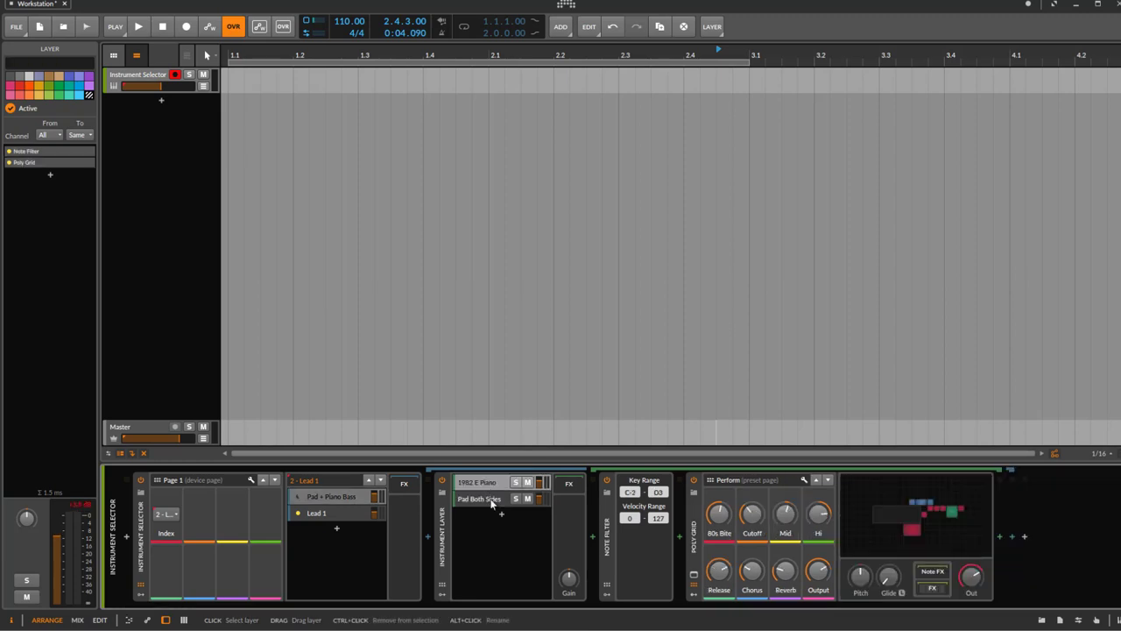
click(492, 499)
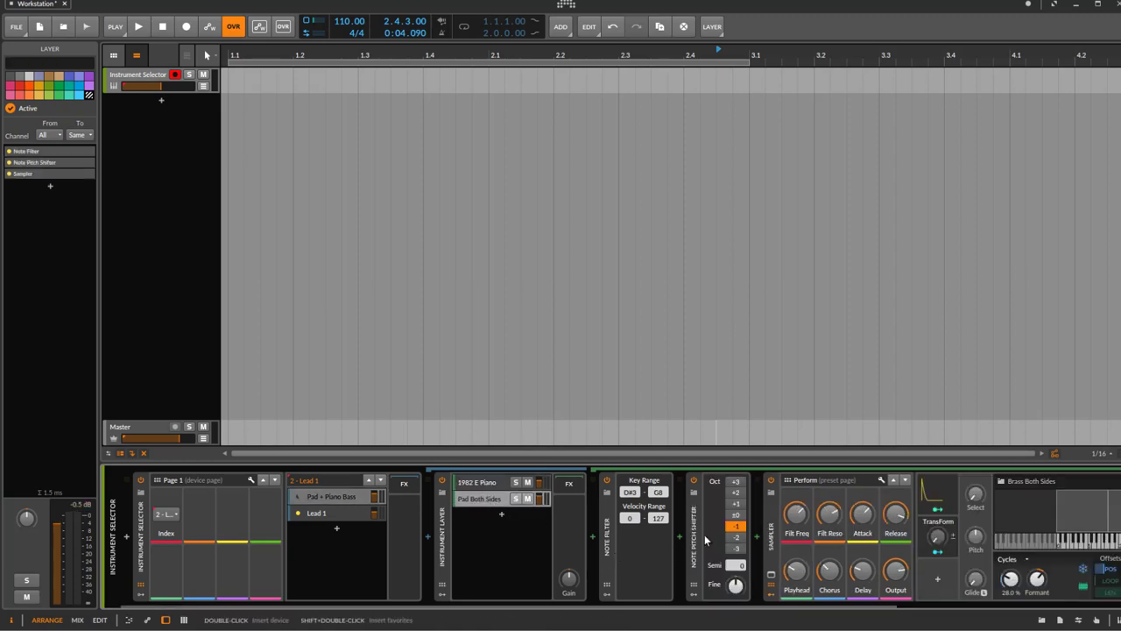